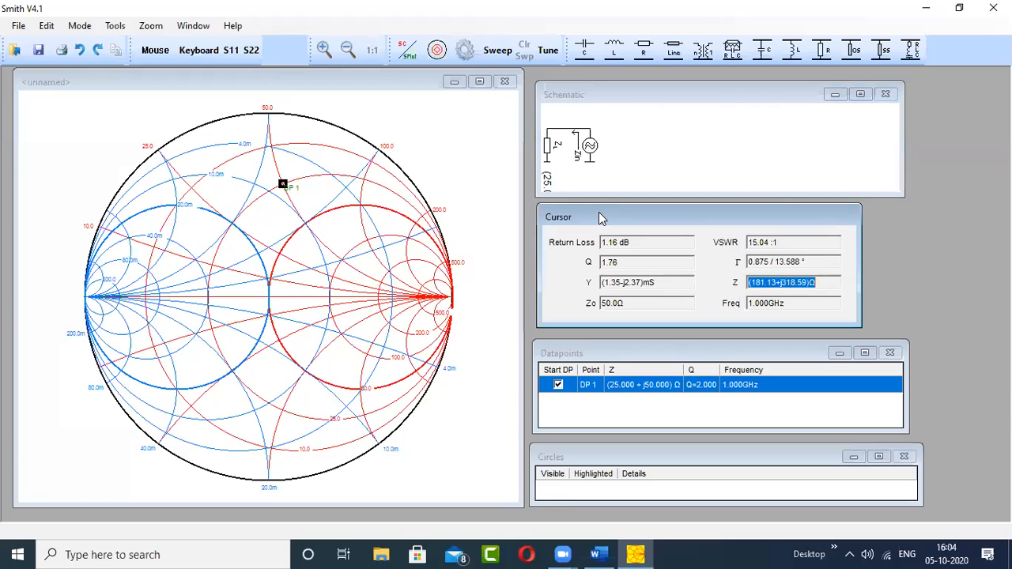
- Add a data point with an impedance of 50 + j0 Ω at 1 GHz in cartesian form
left_click_drag(606, 220, 408, 96)
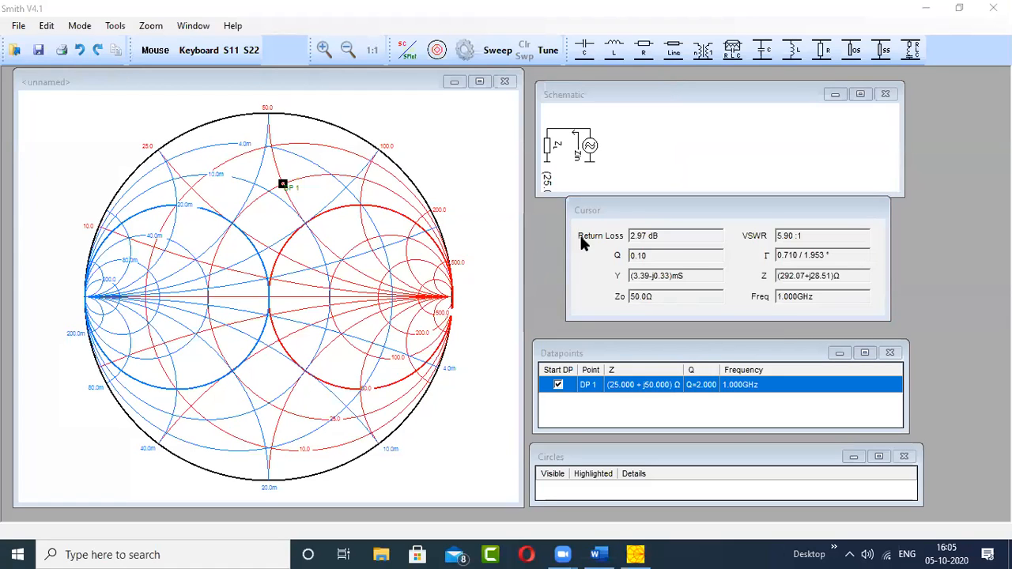
left_click(641, 207)
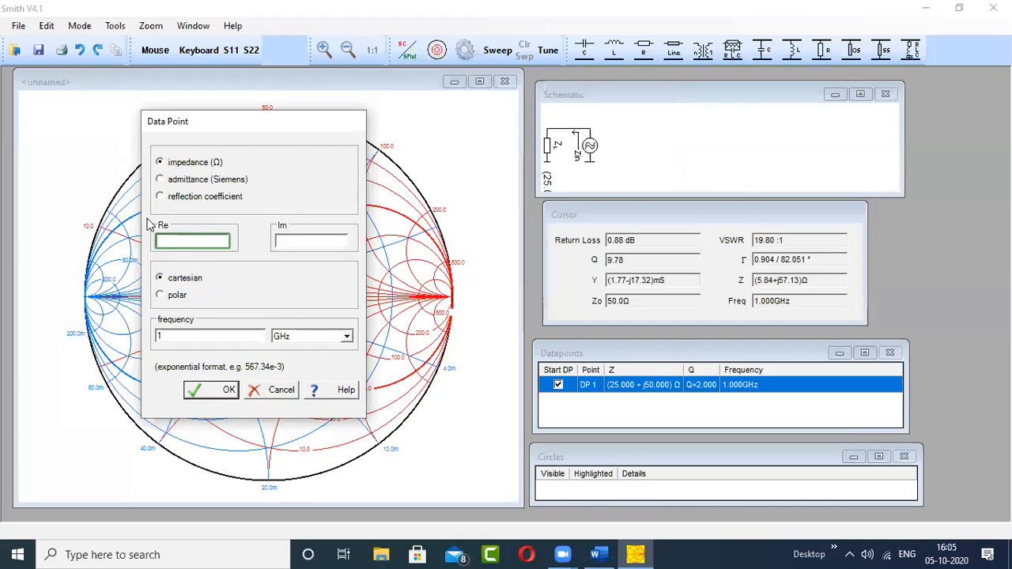
type("50")
left_click(304, 243)
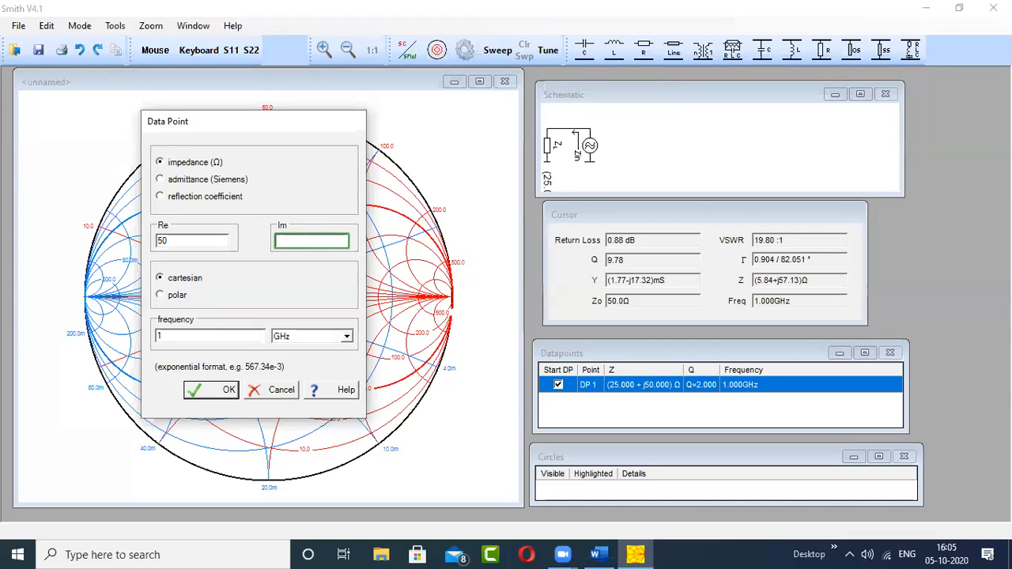
type("0")
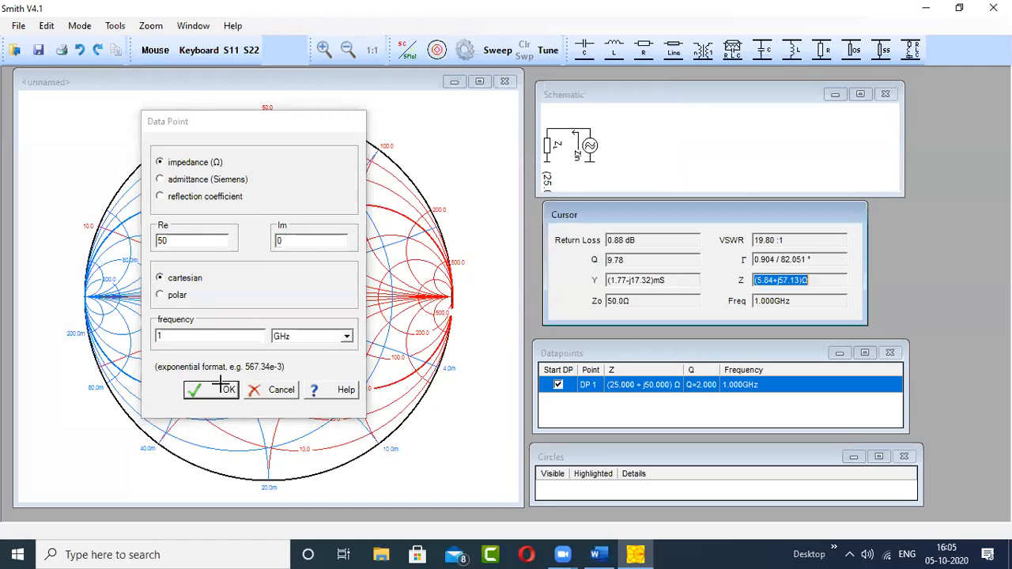
left_click(227, 389)
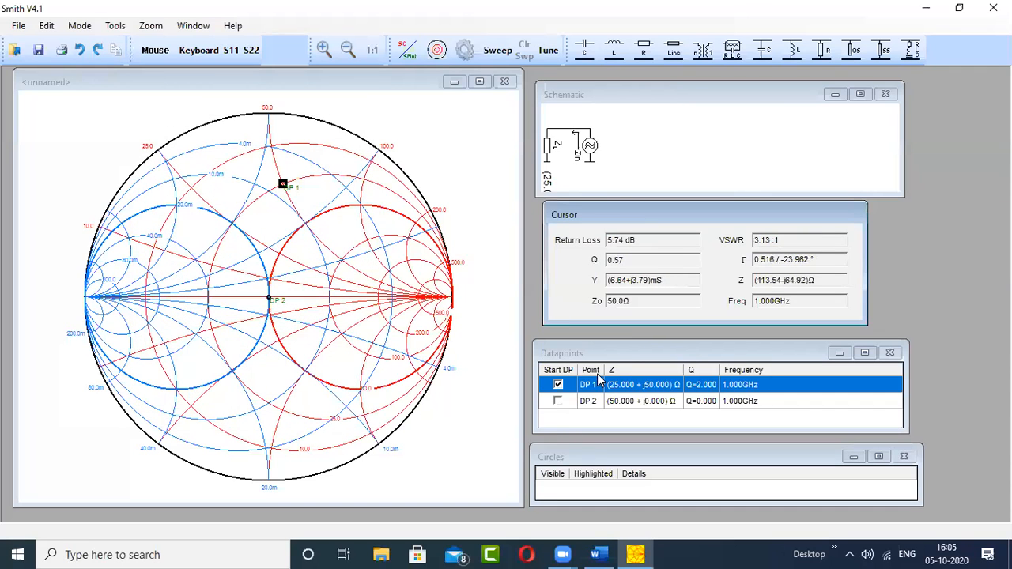
- Try DP 2 as the start data point, and switch the start back to DP 1
left_click_drag(630, 358, 516, 126)
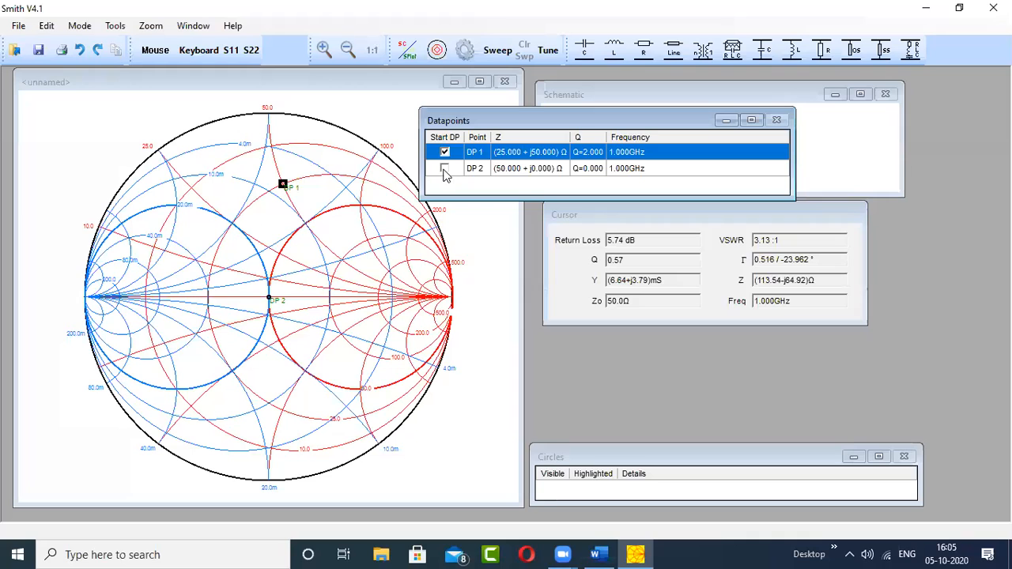
left_click(445, 170)
left_click(444, 169)
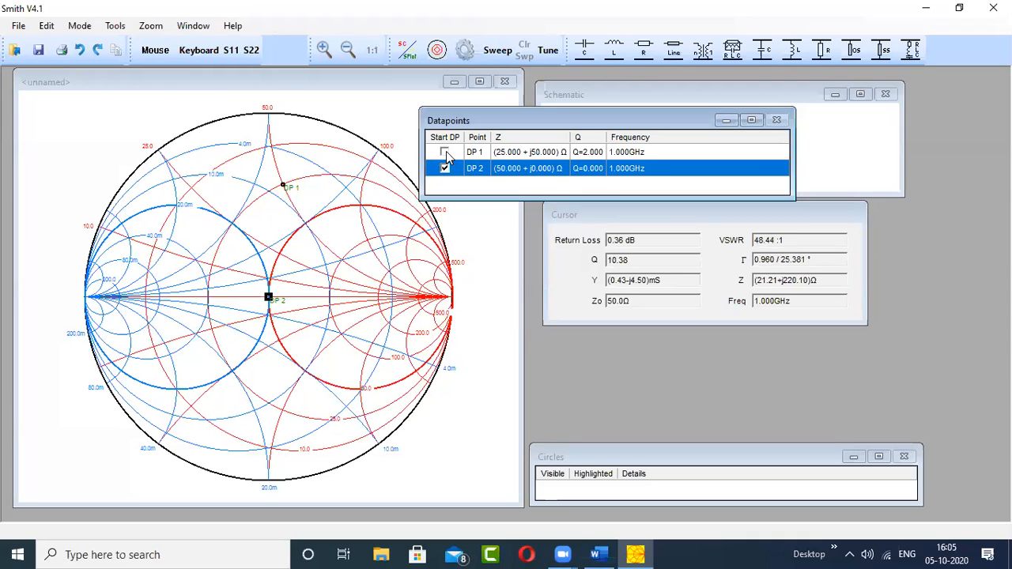
left_click(444, 152)
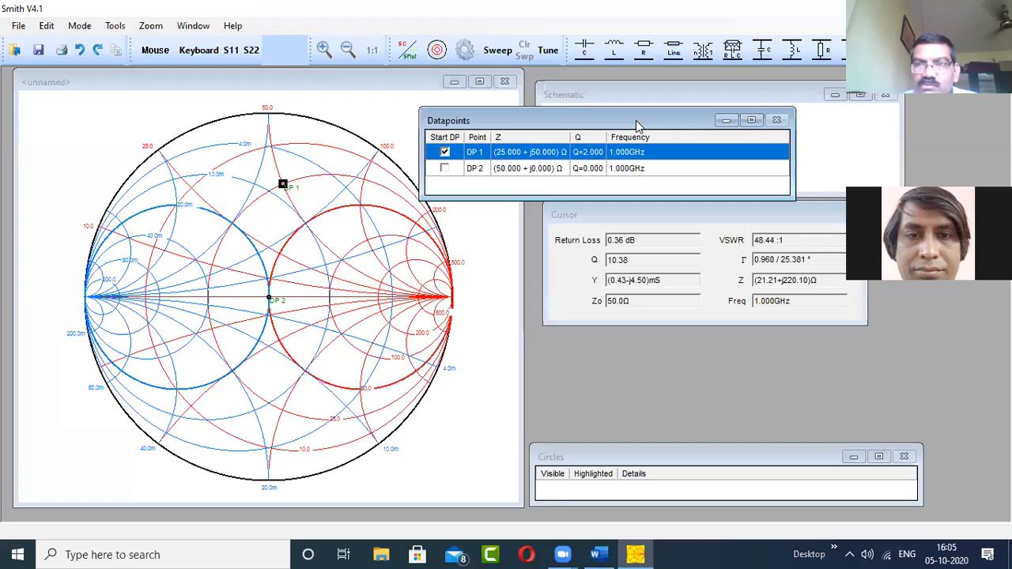
left_click_drag(637, 122, 712, 405)
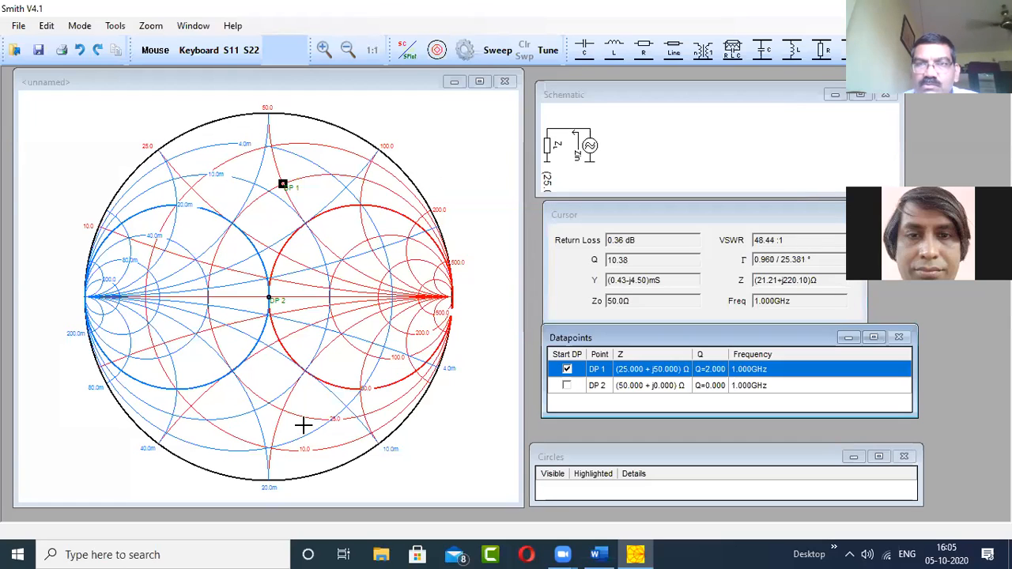
- Examine the Cursor window's impedance and VSWR readings around DP 1 and DP 2 on the Smith chart
left_click(585, 77)
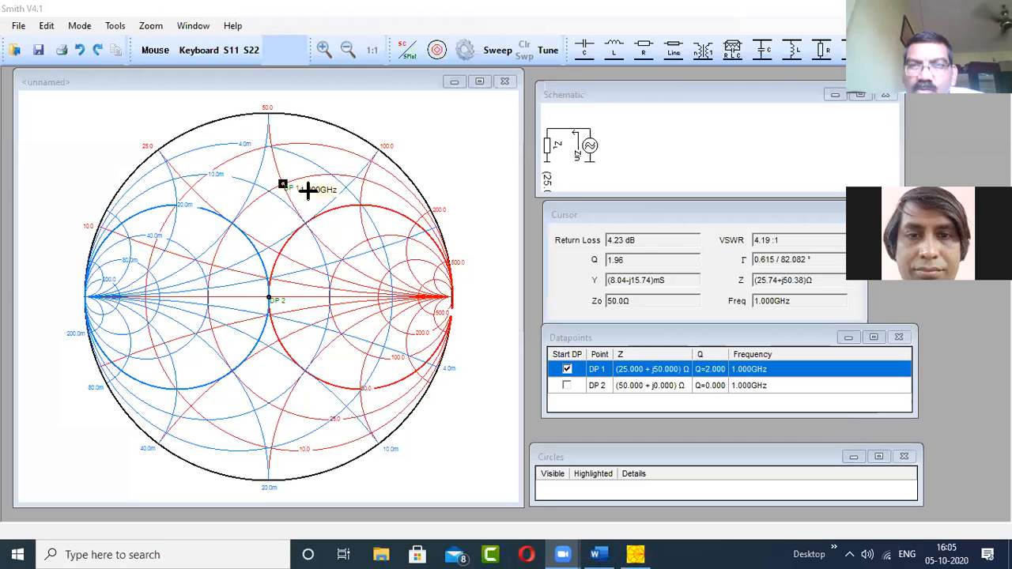
left_click(630, 208)
left_click_drag(589, 205, 420, 86)
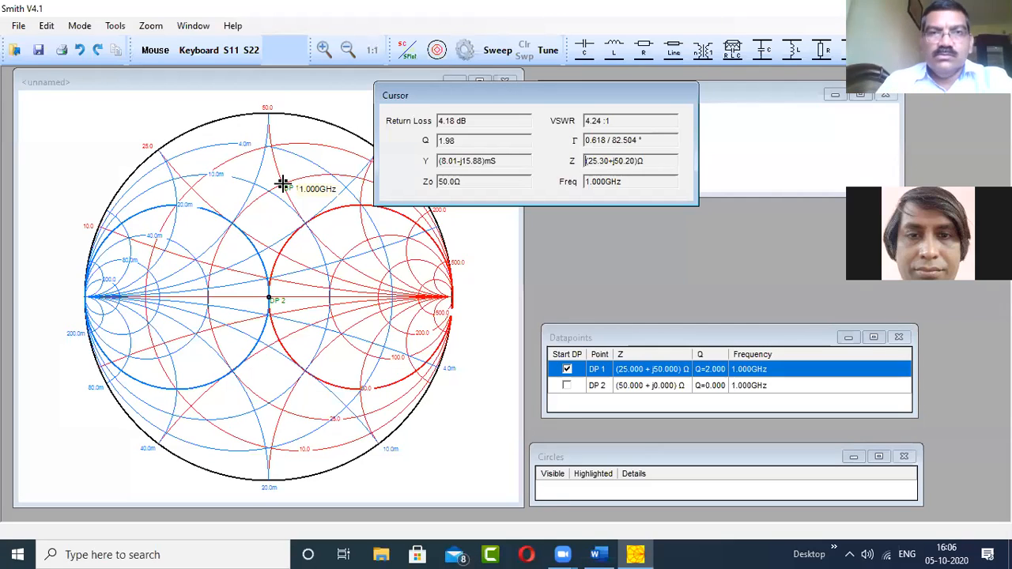
left_click(524, 116)
left_click_drag(532, 98, 720, 217)
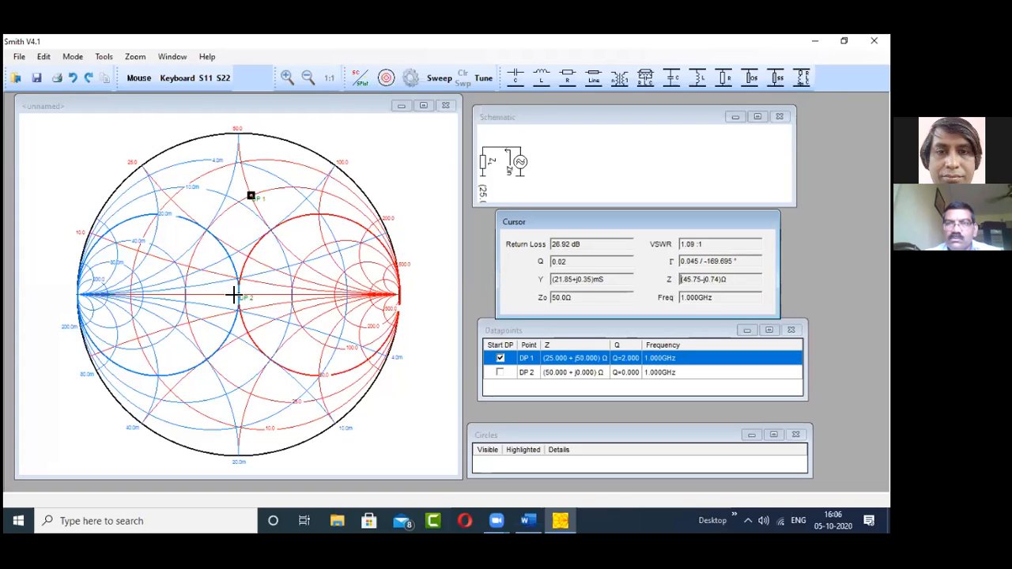
left_click(553, 338)
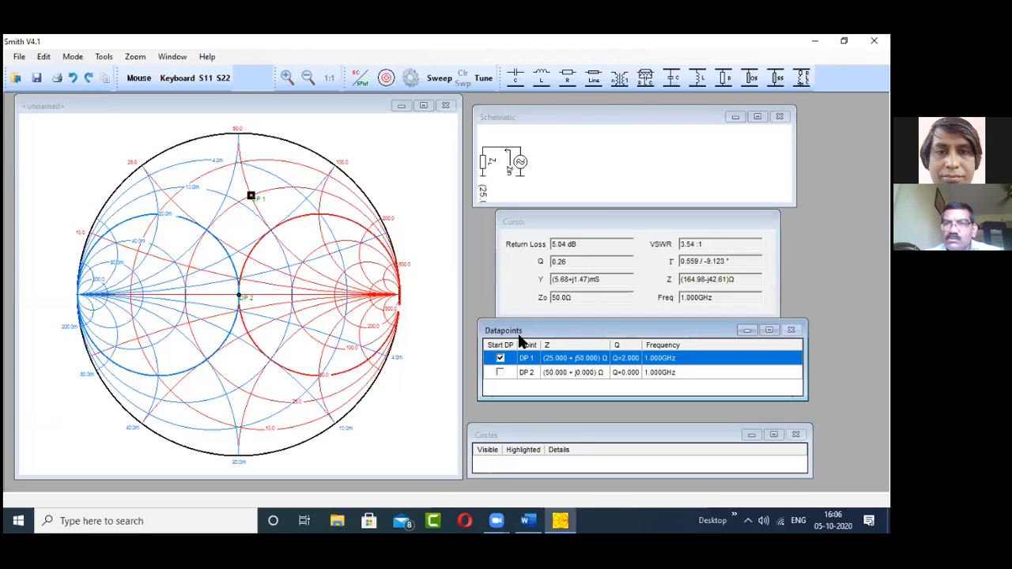
left_click_drag(510, 163, 513, 172)
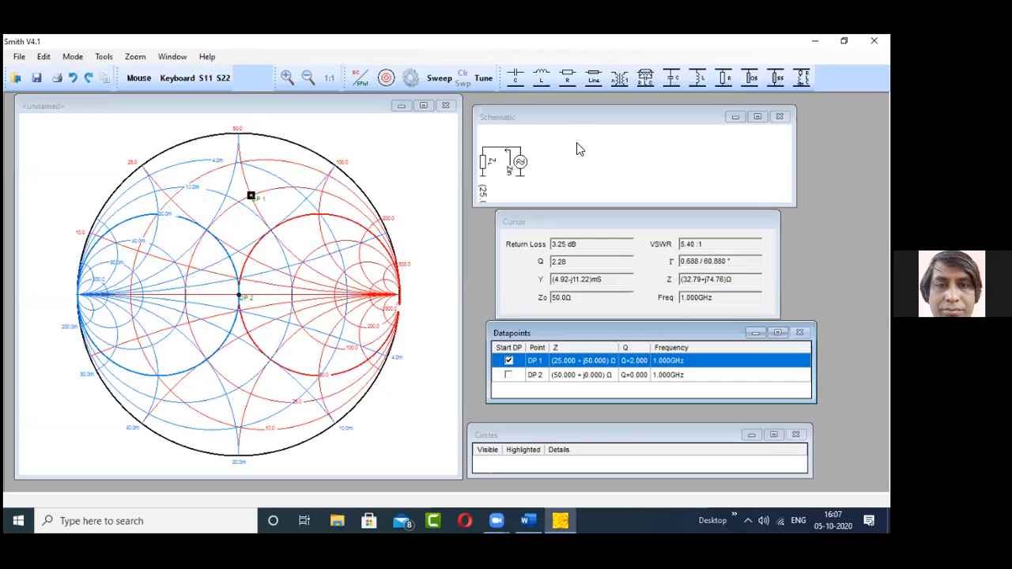
- Enlarge the Schematic window downward until the full load impedance label fits, and place it beside the Smith chart
left_click_drag(513, 117, 479, 119)
left_click_drag(441, 150, 379, 150)
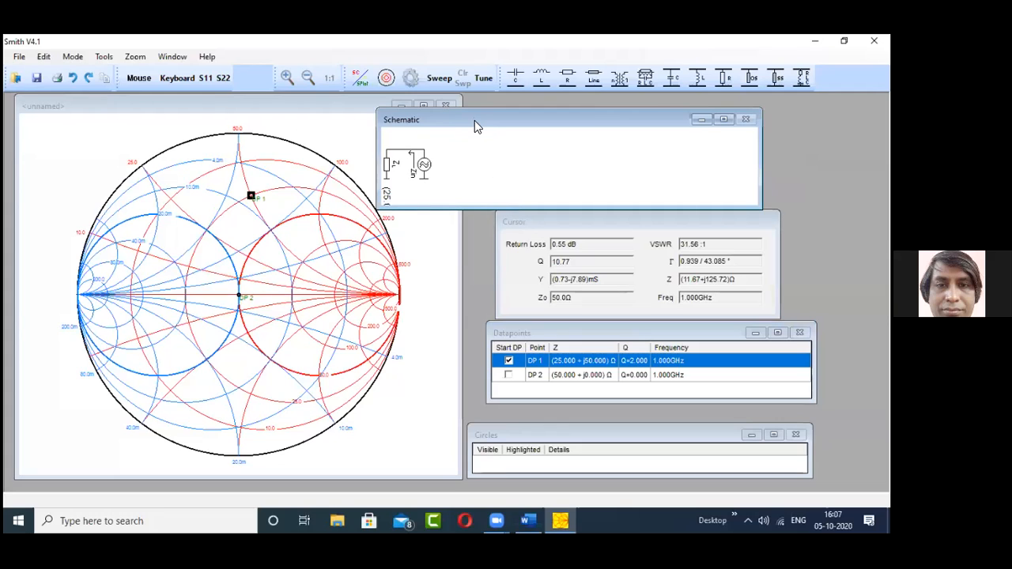
left_click_drag(474, 209, 475, 317)
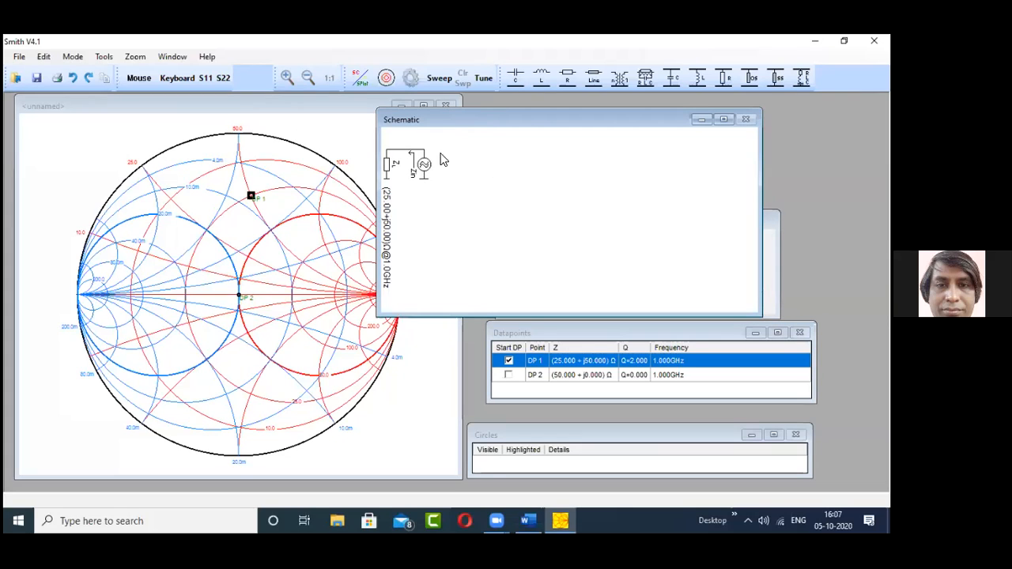
left_click_drag(441, 119, 493, 105)
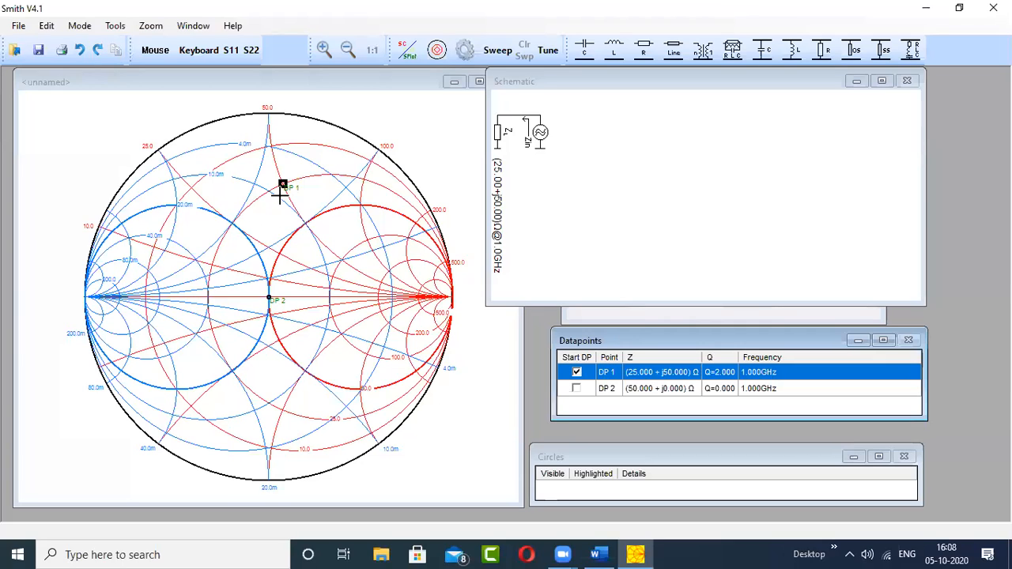
- Add a series capacitor of about 6.3 pF from DP 1 to the upper crossing of the 25 Ω and 20 mS circles
mouse_move(282, 185)
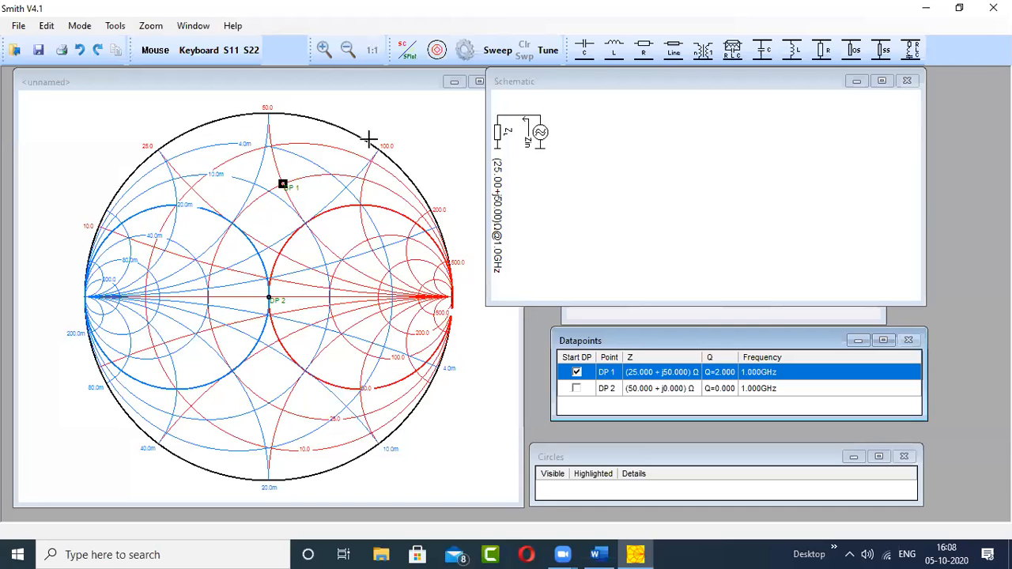
left_click(583, 49)
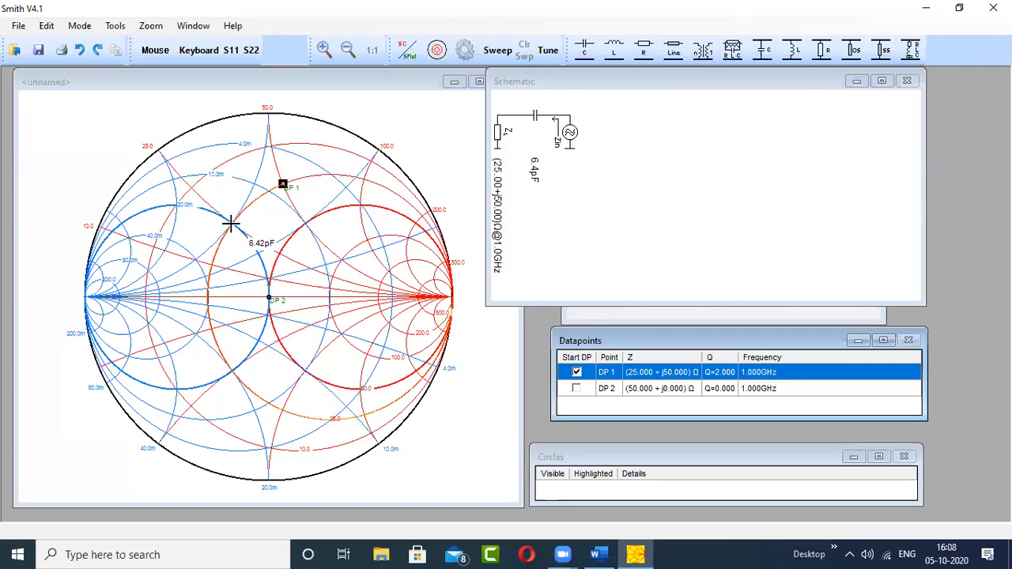
left_click(231, 225)
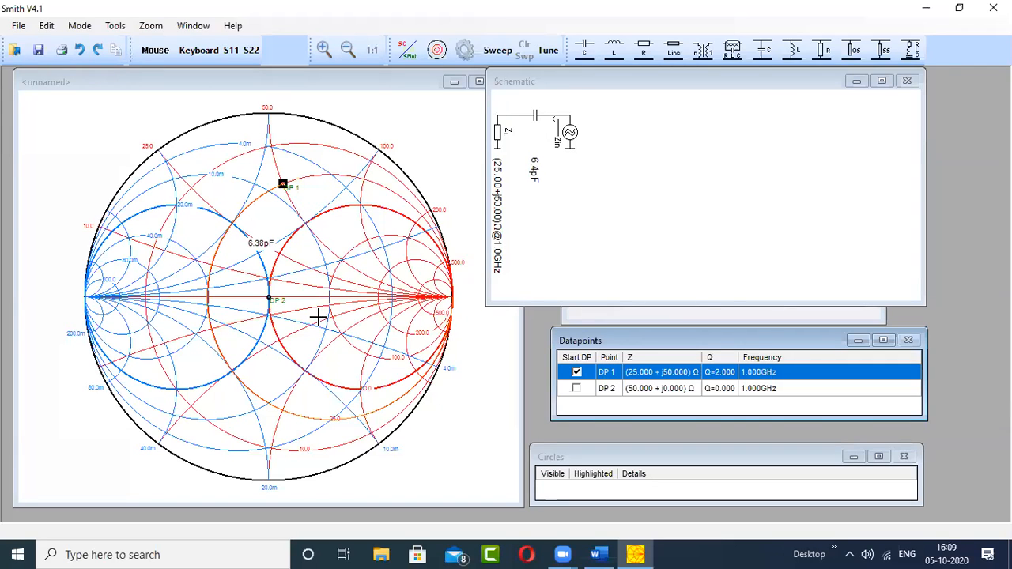
left_click(630, 86)
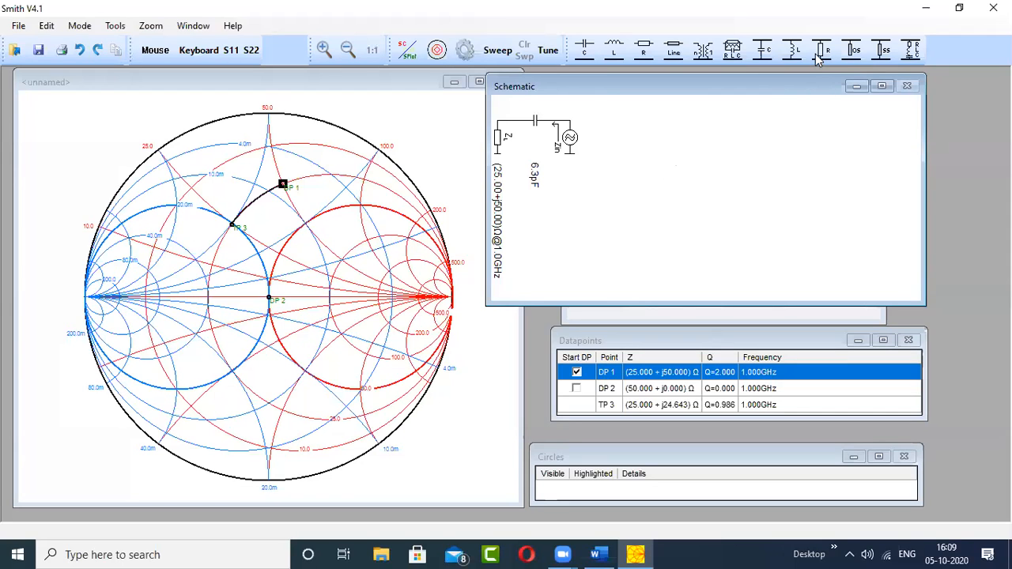
- Add a shunt capacitor of about 3.2 pF from TP 3 along the 20 mS circle to DP 2 at the chart centre
left_click(231, 225)
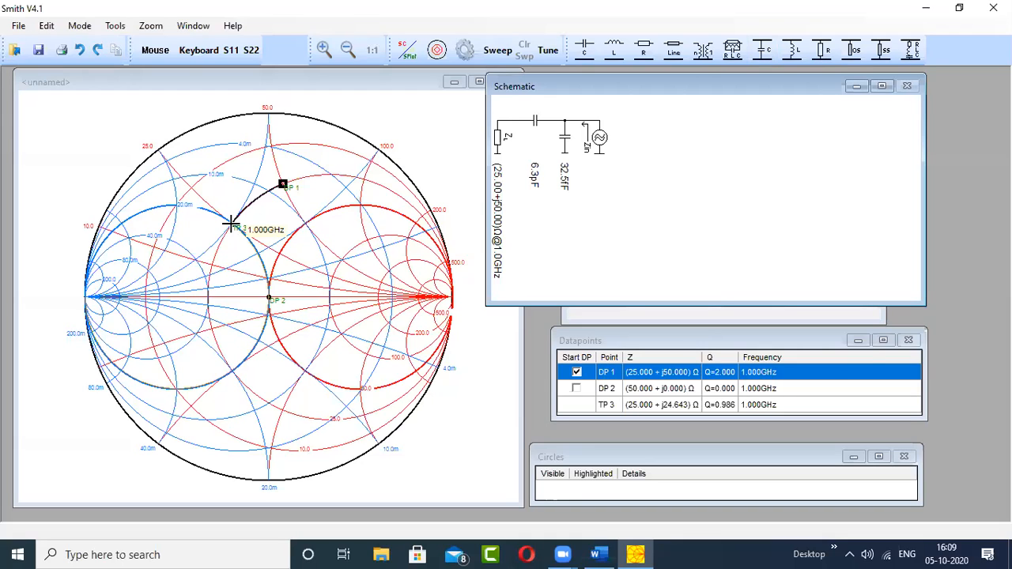
left_click(268, 297)
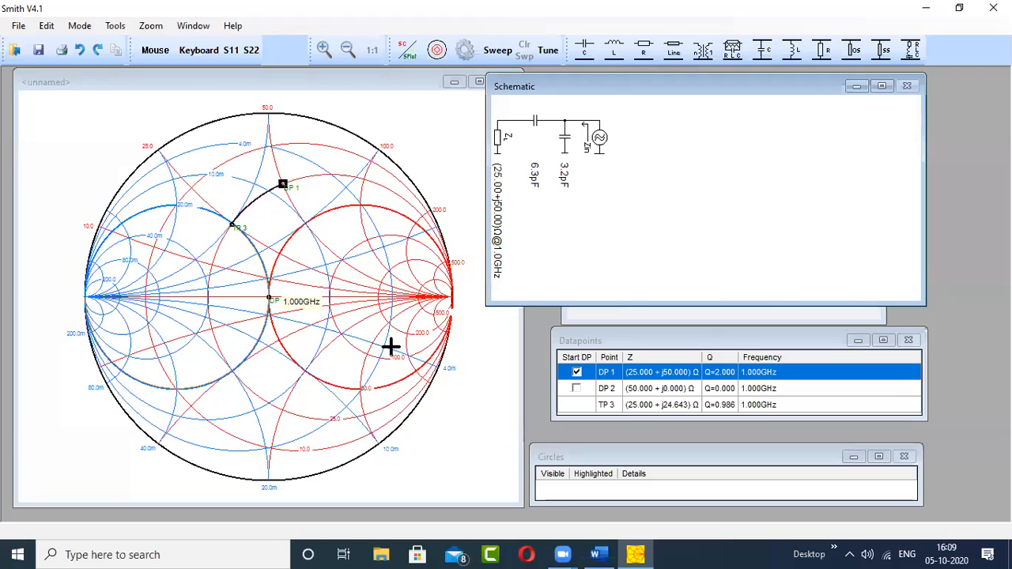
left_click(649, 170)
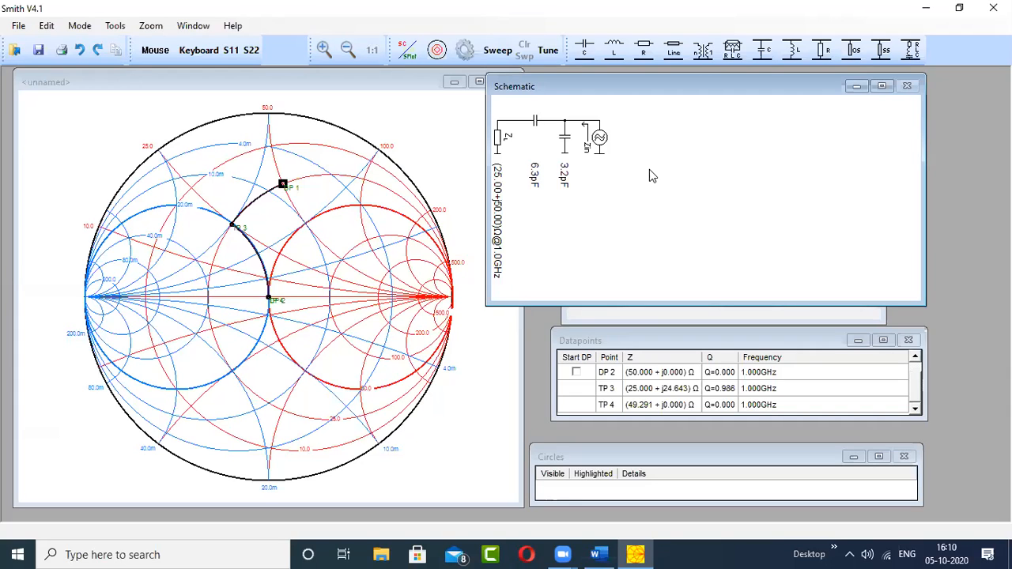
- Examine the impedance and Q values of the points in the Datapoints list
left_click(583, 397)
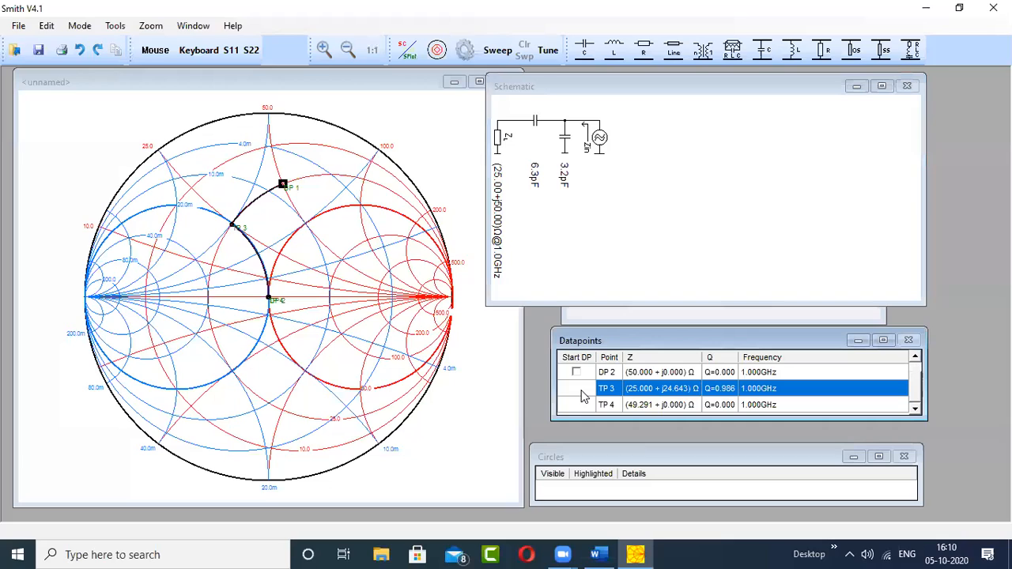
left_click(914, 360)
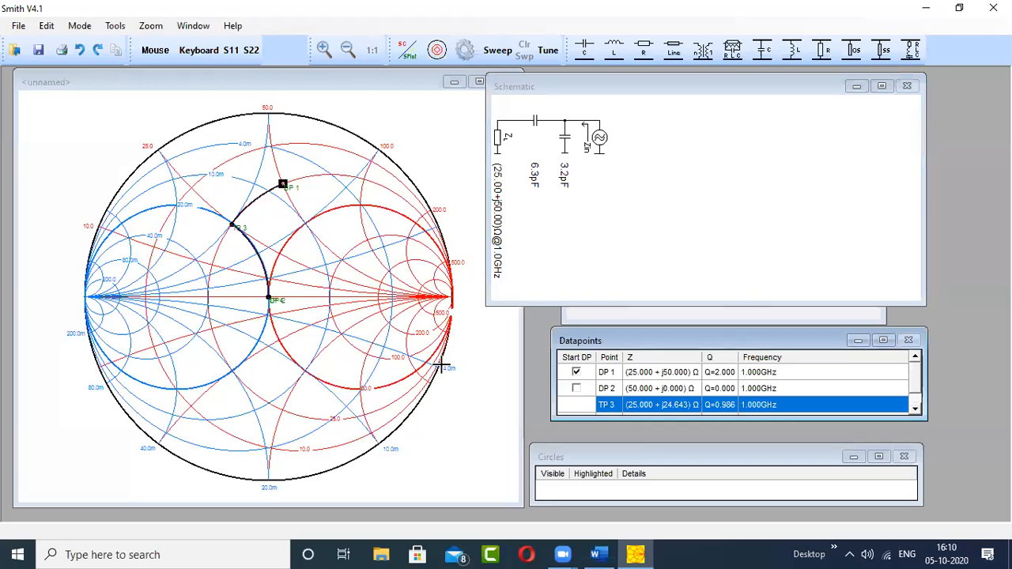
key("Up")
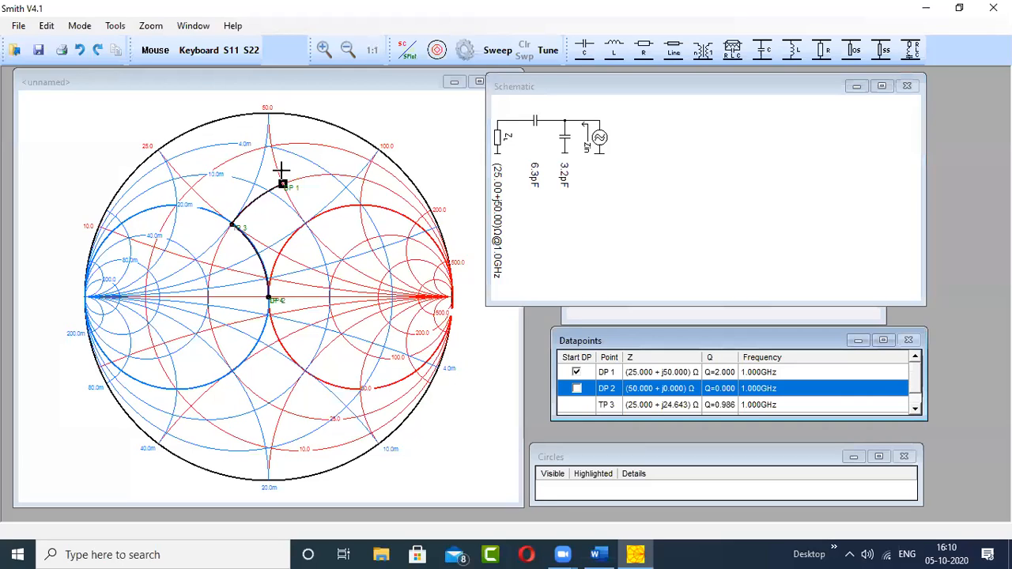
- Move the Schematic window clear of the Smith chart and shorten it to uncover the Cursor window
left_click(642, 87)
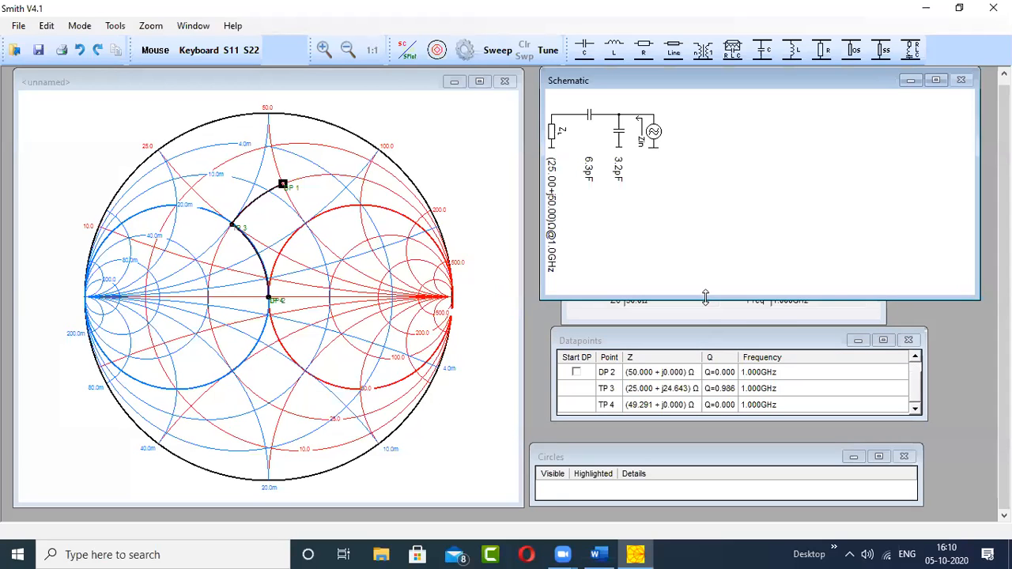
left_click_drag(705, 297, 705, 204)
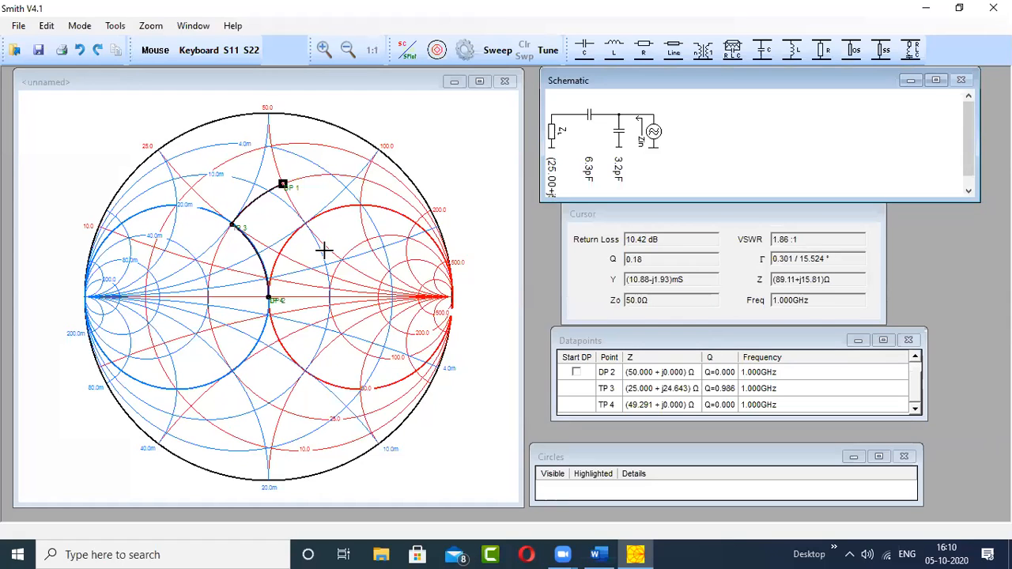
- Undo the shunt capacitor and the series capacitor of the matching network
key("ctrl+z")
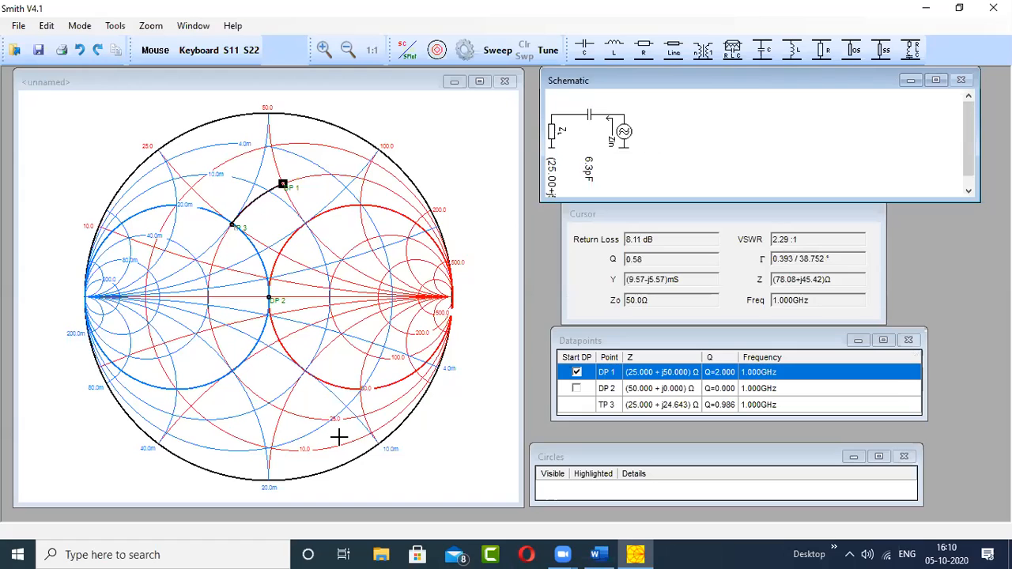
key("ctrl+z")
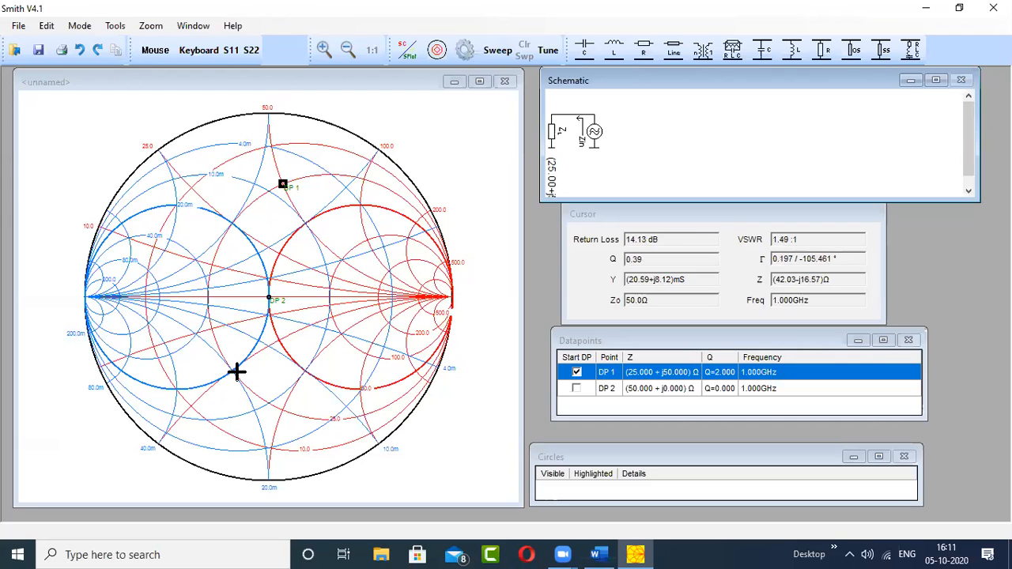
- Add a series capacitor of about 2.1 pF from DP 1 to the lower 25 Ω and 20 mS circle crossing, and enlarge the Schematic window
left_click(584, 50)
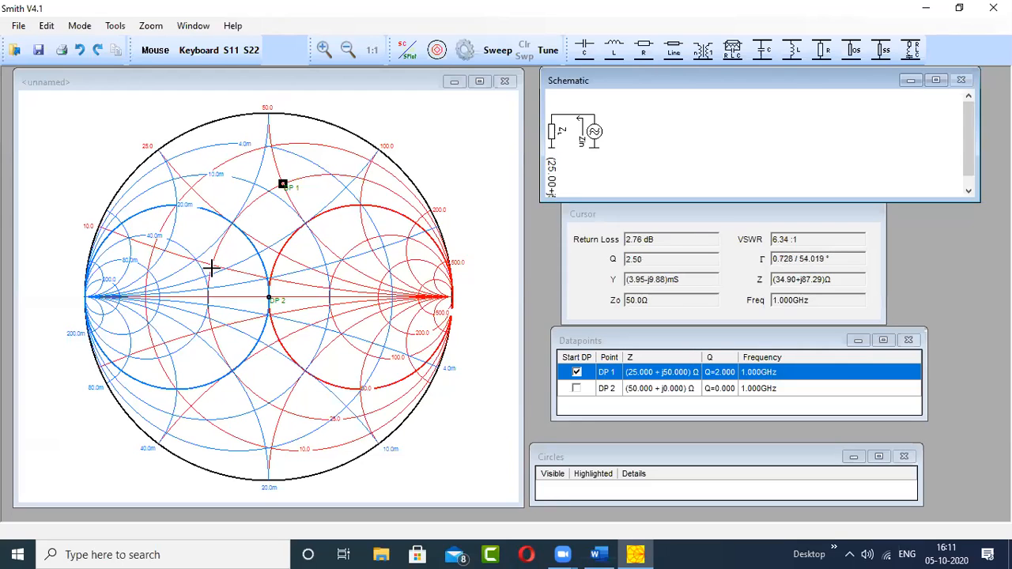
left_click(232, 370)
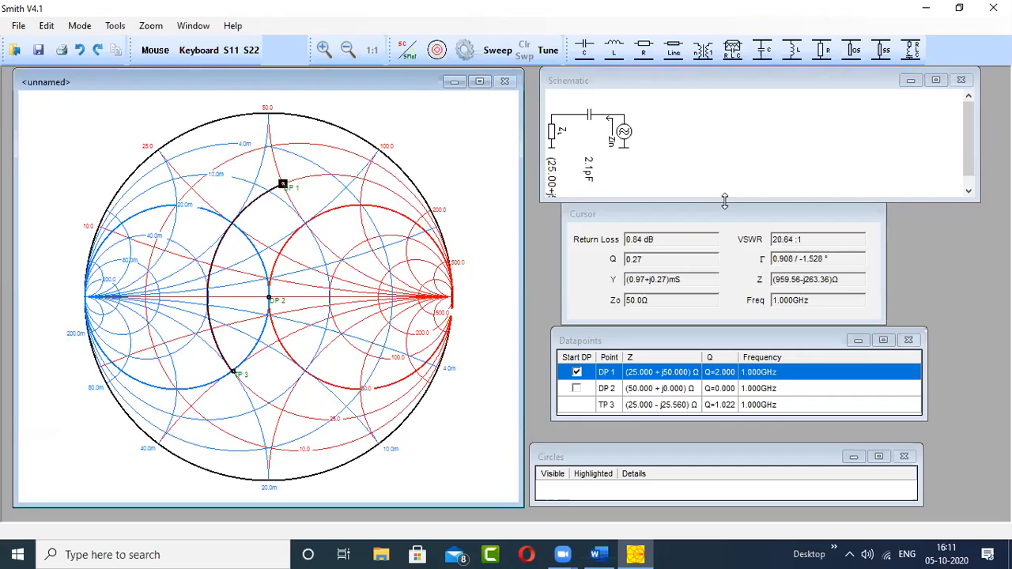
left_click_drag(724, 201, 725, 298)
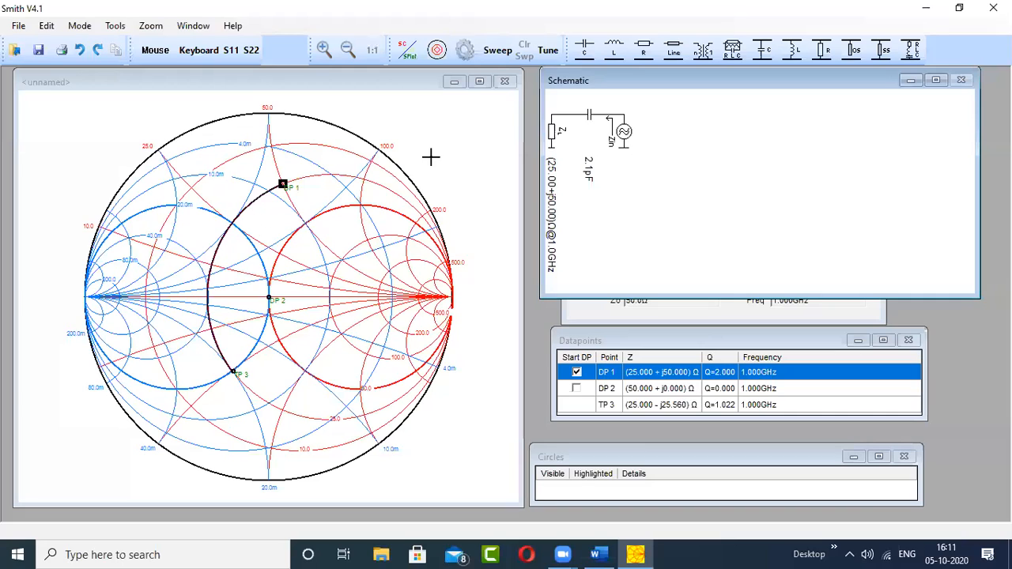
- Match DP 1 to the chart centre with a series capacitor of about 2.1 pF and a parallel inductor of about 7.9 nH
left_click(584, 49)
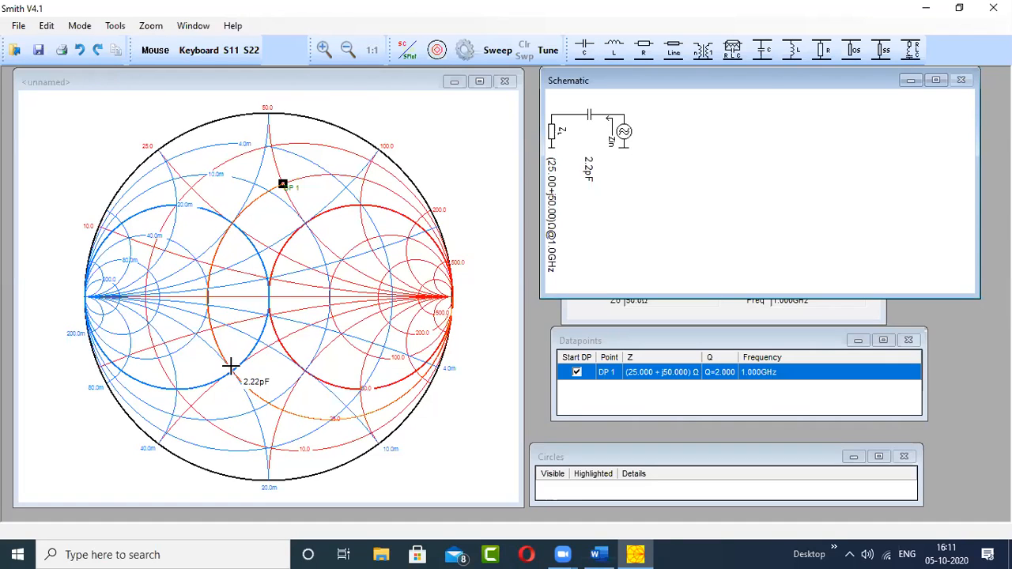
left_click(422, 319)
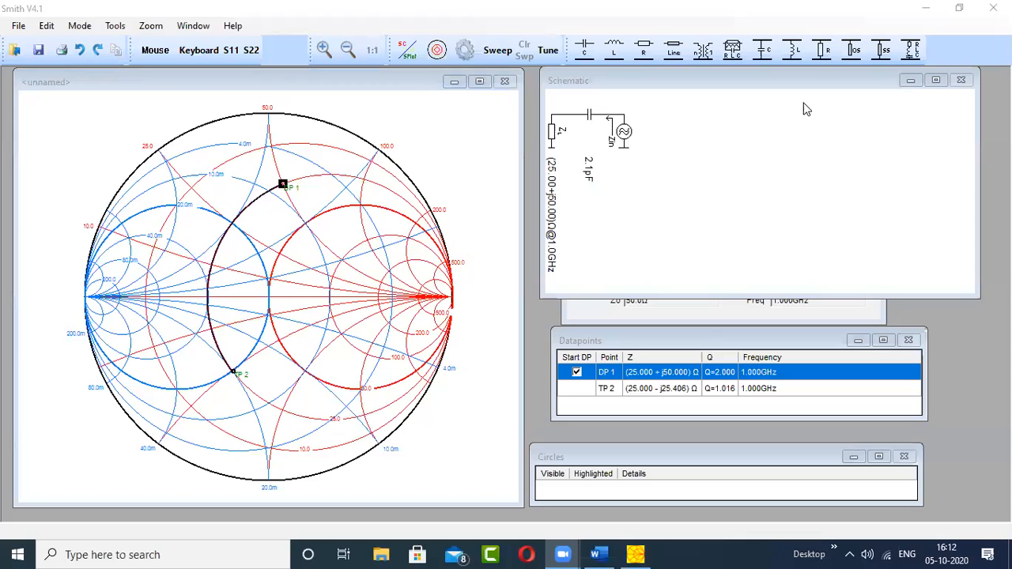
left_click(791, 49)
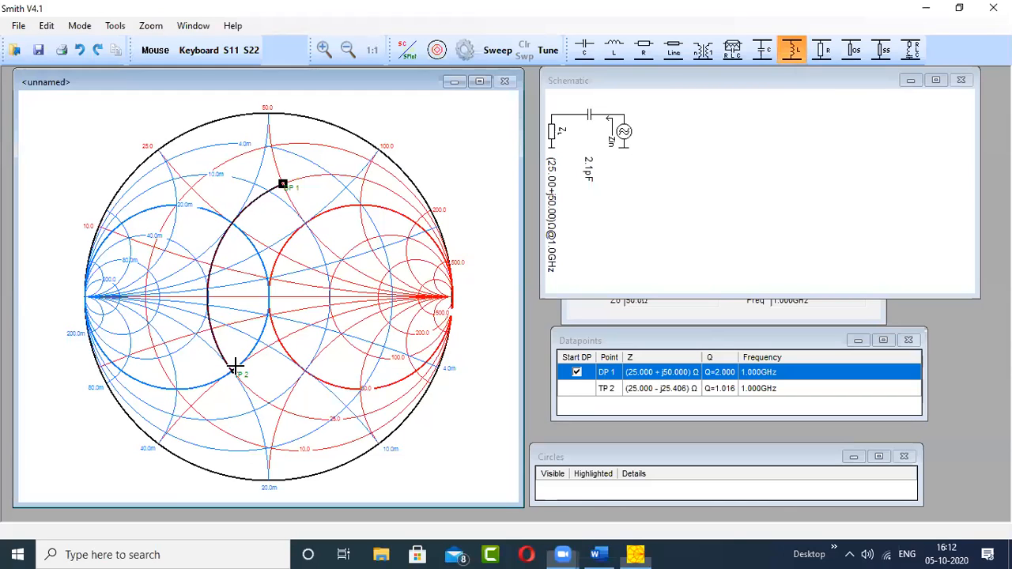
left_click(268, 295)
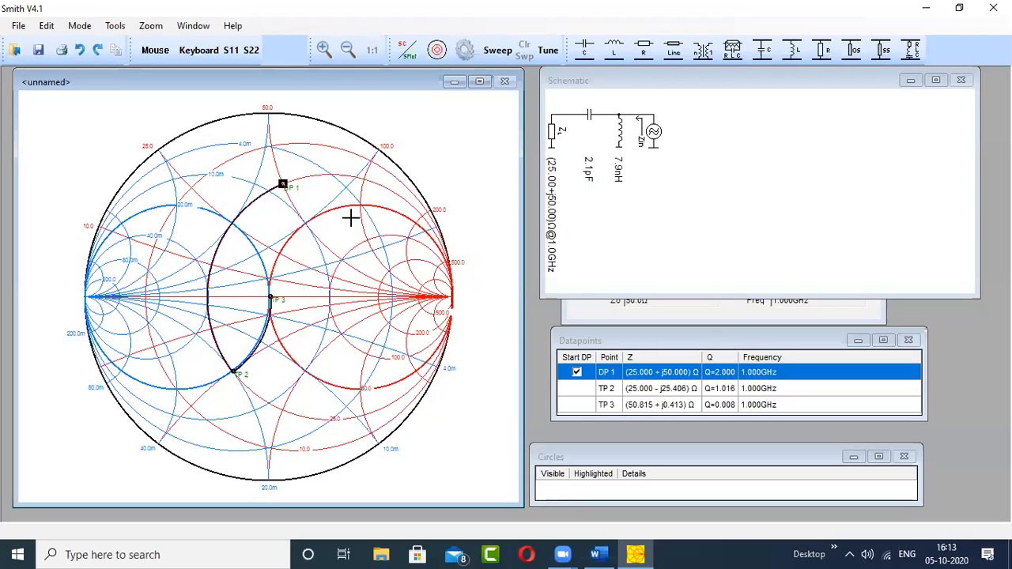
- Undo the parallel inductor and the series capacitor of the matching network
key("ctrl+z")
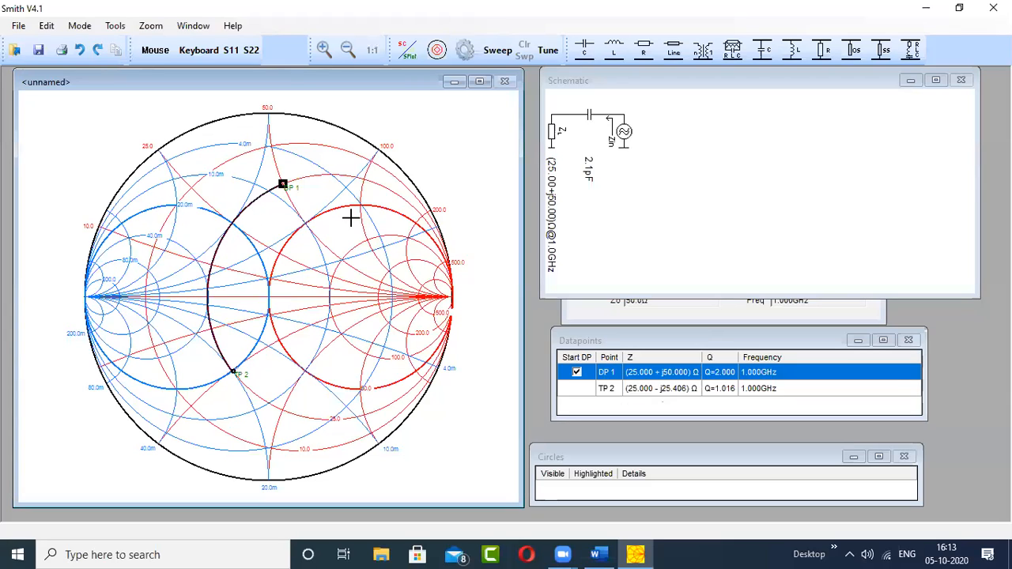
key("ctrl+z")
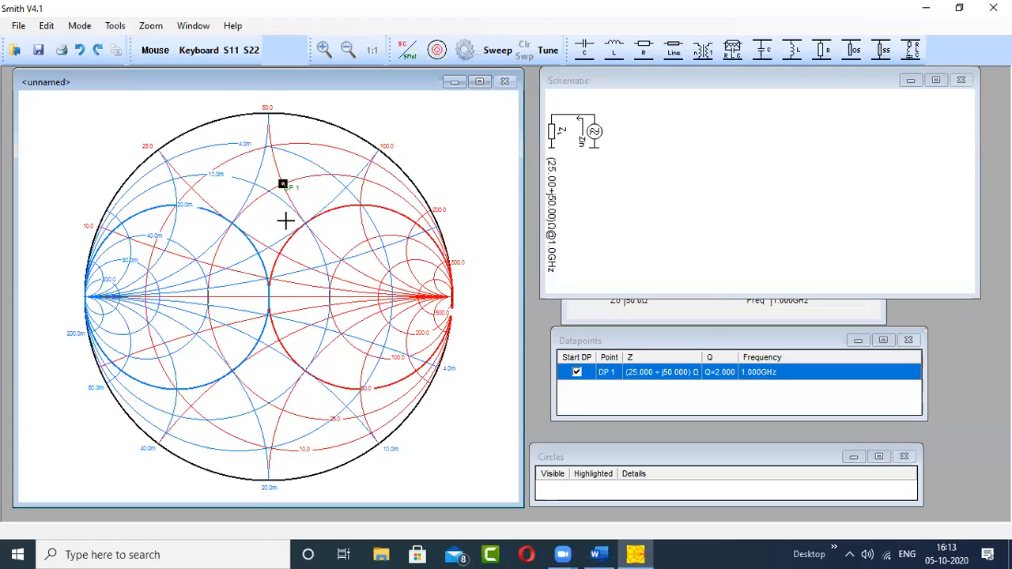
- Add a data point with impedance 50 + j0 Ω at 1 GHz as the matching target
left_click(202, 52)
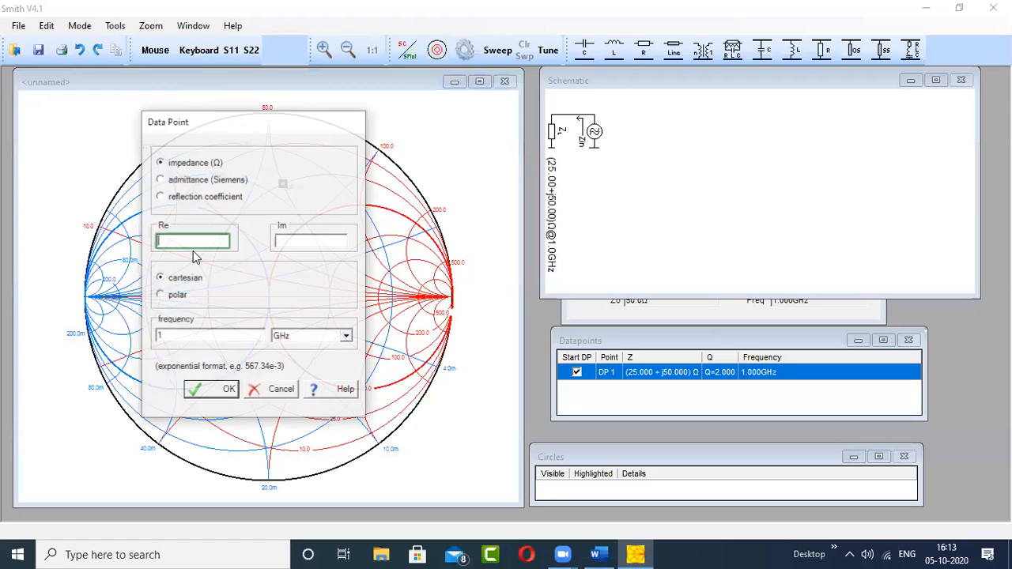
type("50")
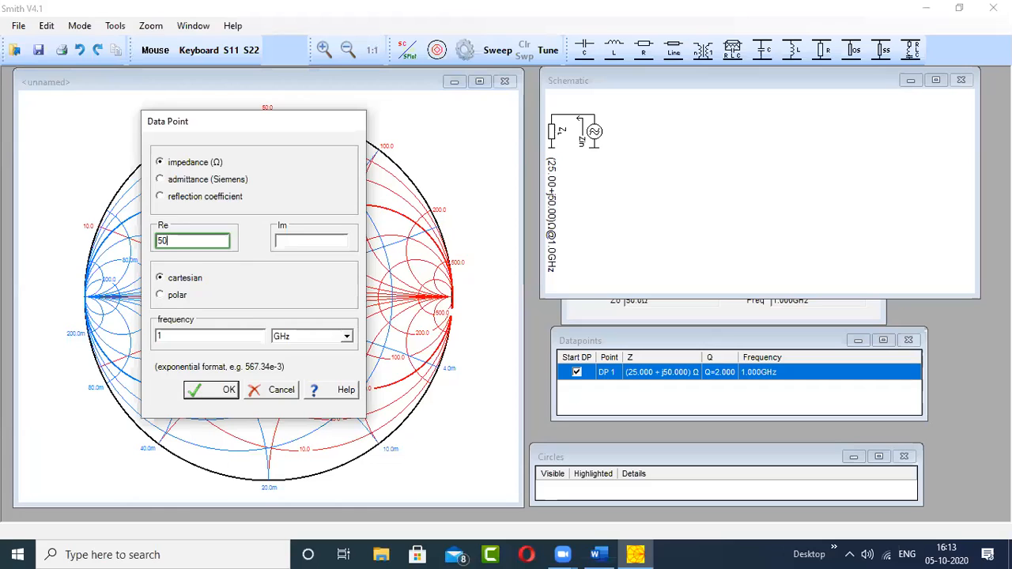
left_click(295, 243)
type("0")
left_click(223, 390)
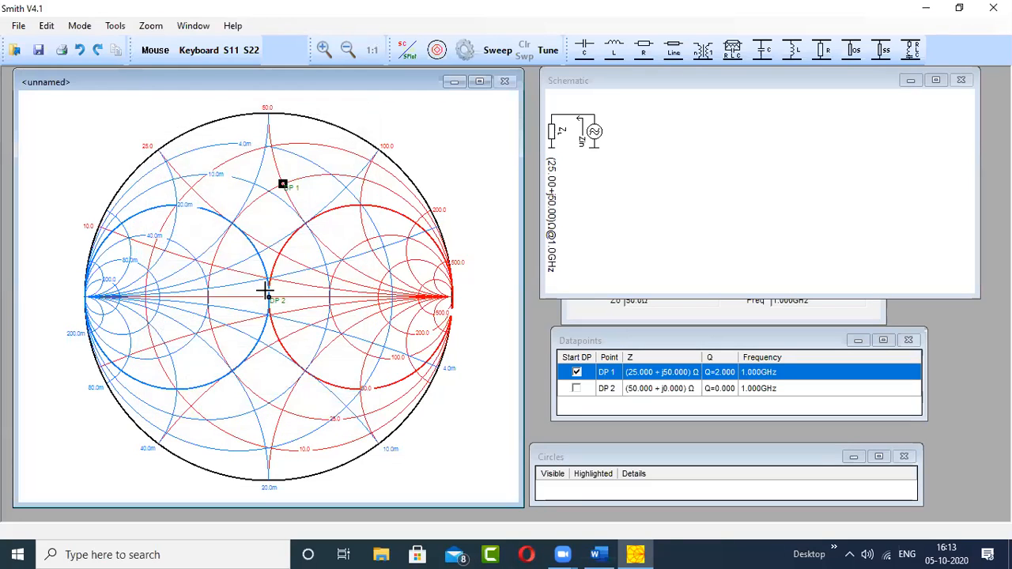
- Match DP 1 to DP 2 with a series capacitor of about 6.5 pF and a parallel capacitor of about 3.1 pF
mouse_move(283, 184)
left_click(591, 57)
left_click(263, 239)
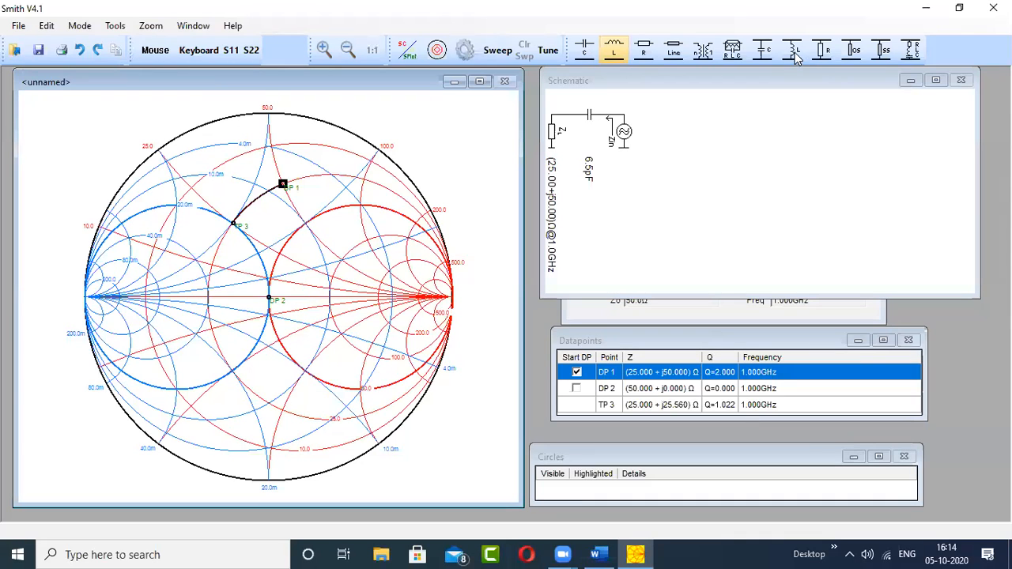
left_click(766, 54)
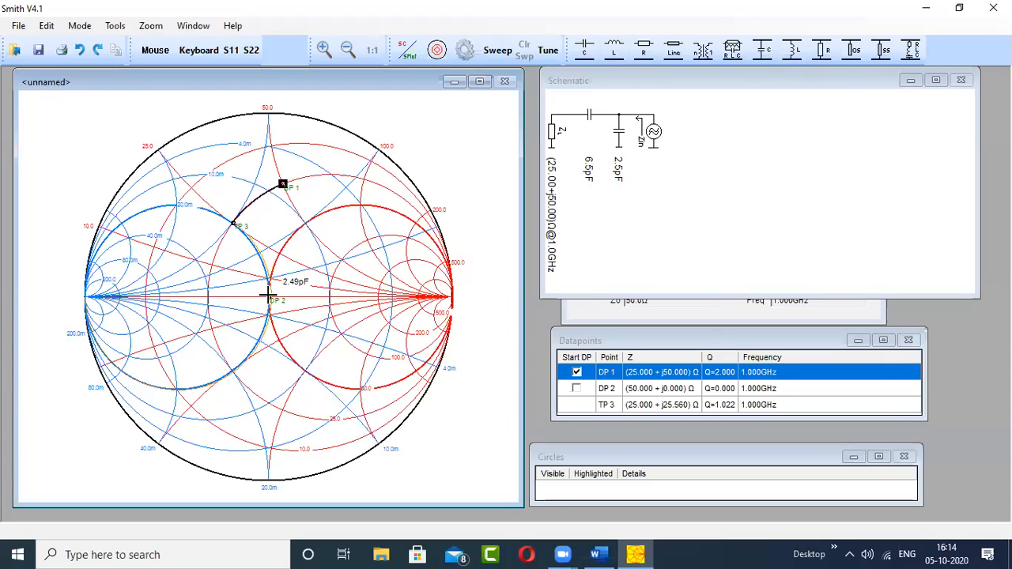
left_click(297, 316)
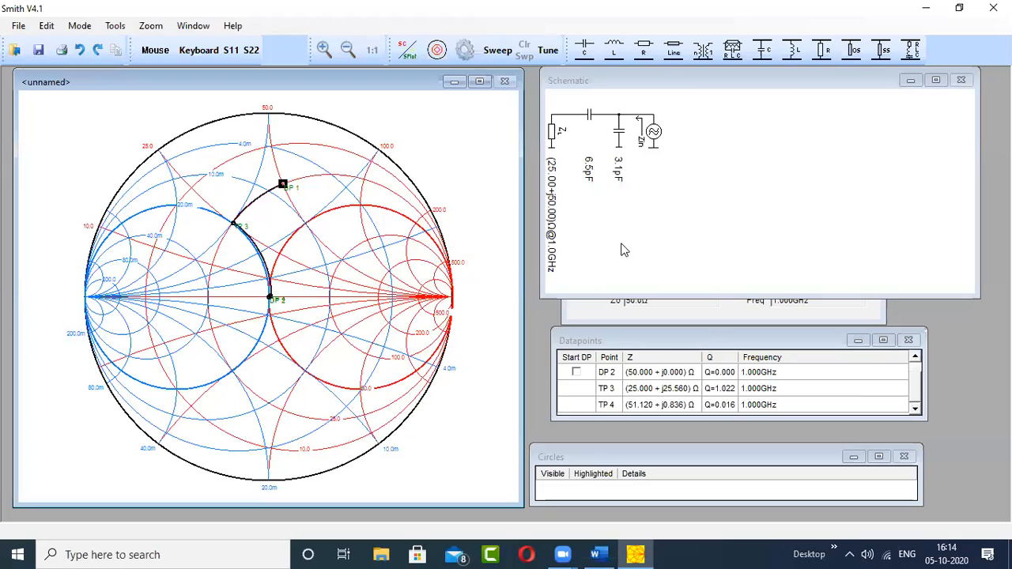
- Extend the Schematic window's height down to the upper rows of the Datapoints list
left_click(632, 294)
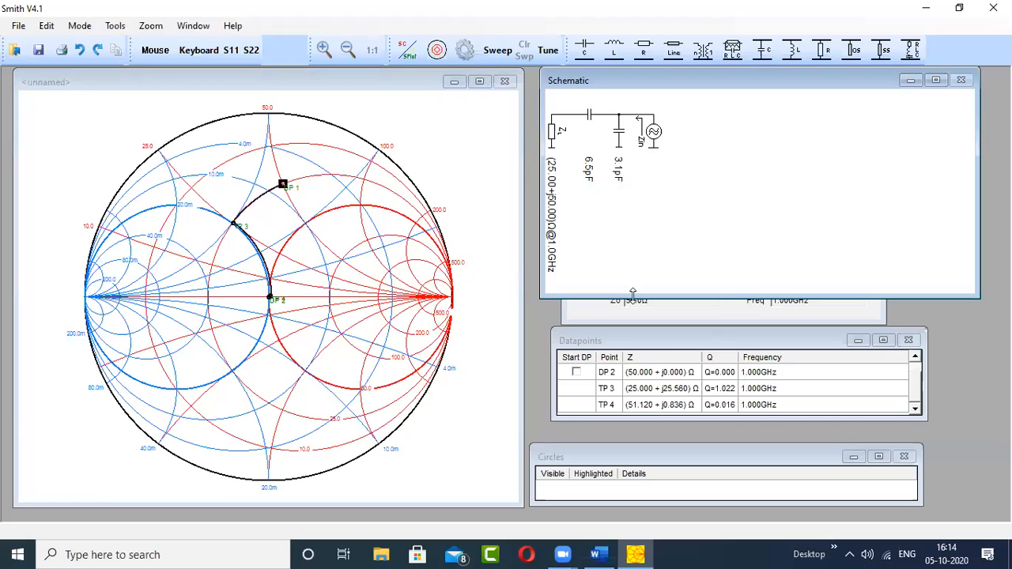
left_click_drag(633, 294, 646, 369)
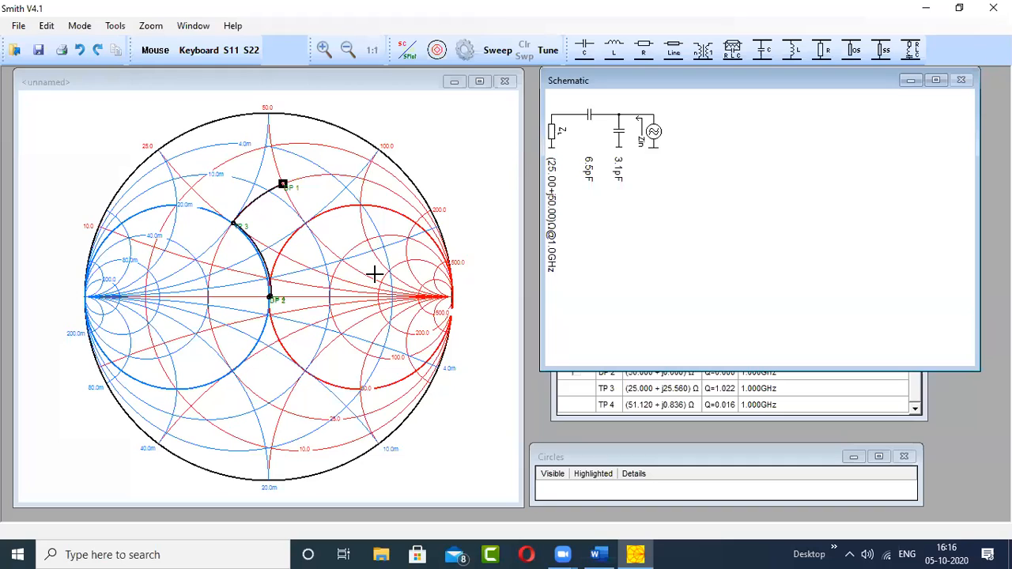
- Undo the 3.1 pF parallel capacitor and the 6.5 pF series capacitor
key("ctrl+z")
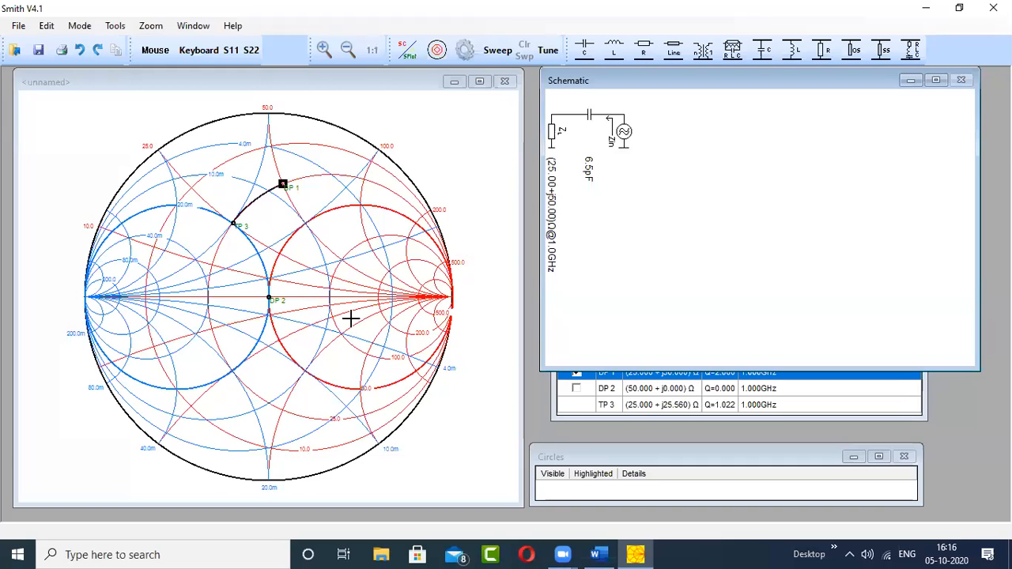
key("ctrl+z")
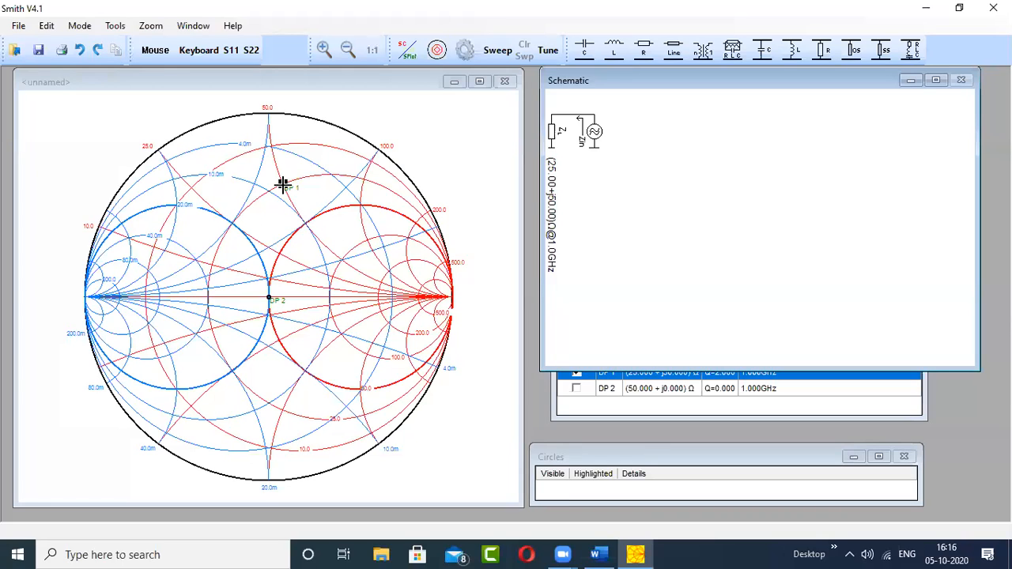
mouse_move(283, 185)
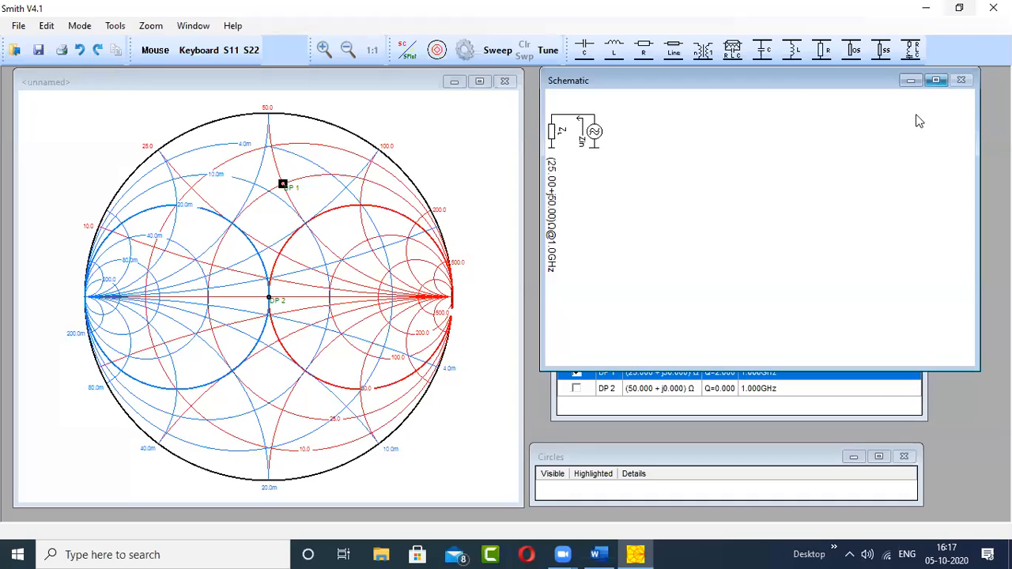
left_click(795, 59)
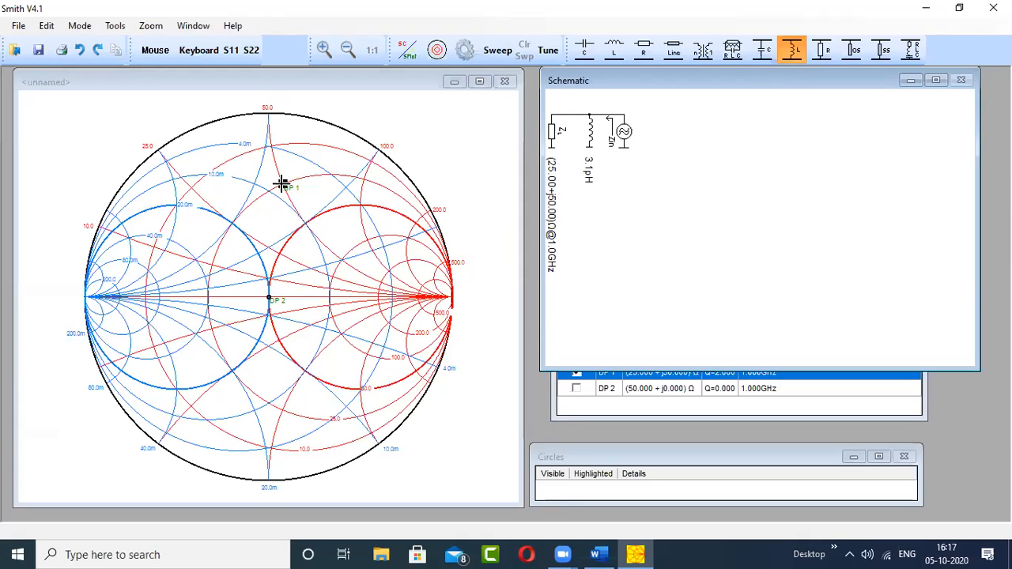
key("Escape")
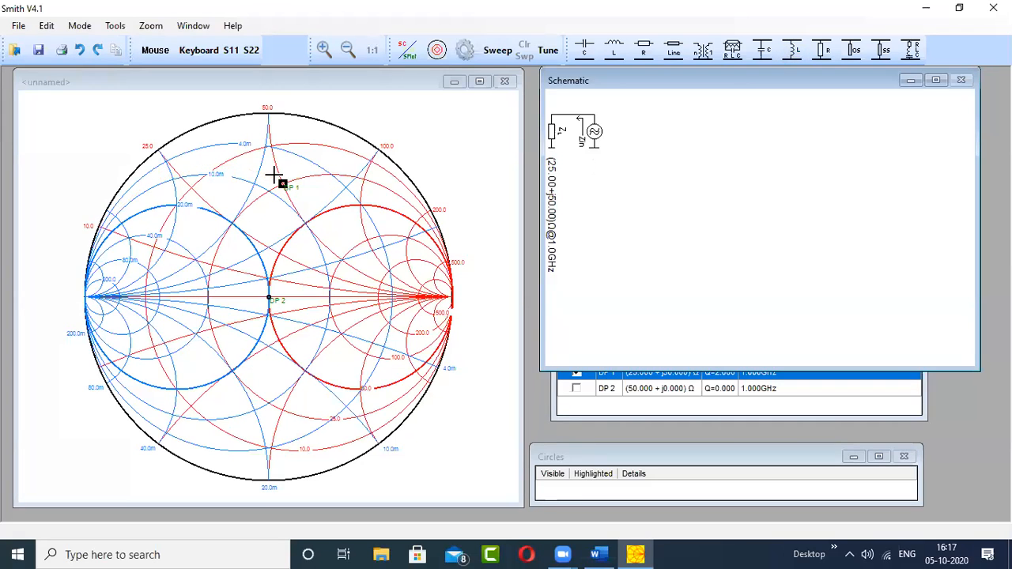
- Add a parallel capacitor of about 1.0 pF from DP 1 to the upper 50 Ω circle and a series capacitor of about 2.6 pF to DP 2
left_click(762, 49)
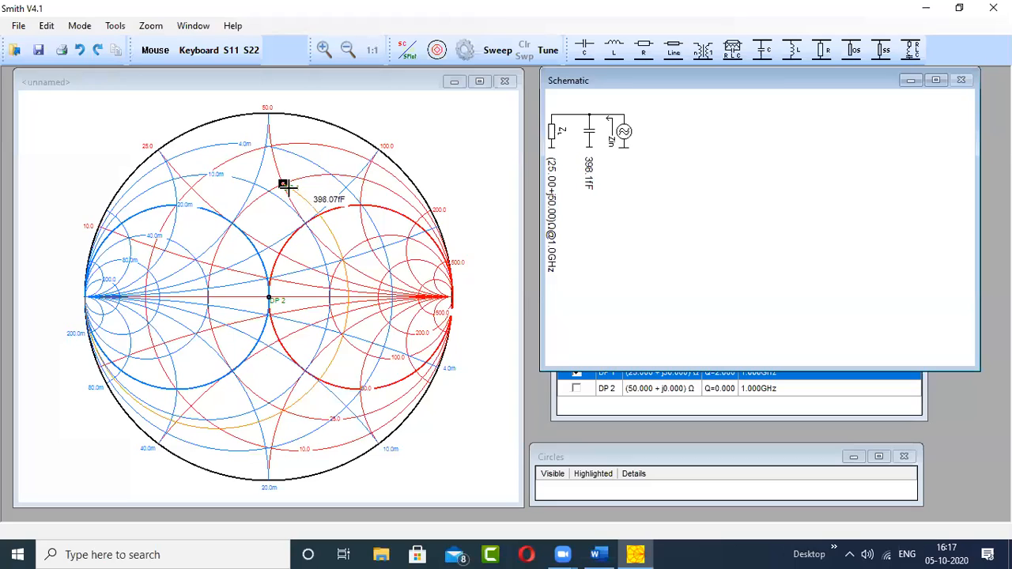
left_click(283, 184)
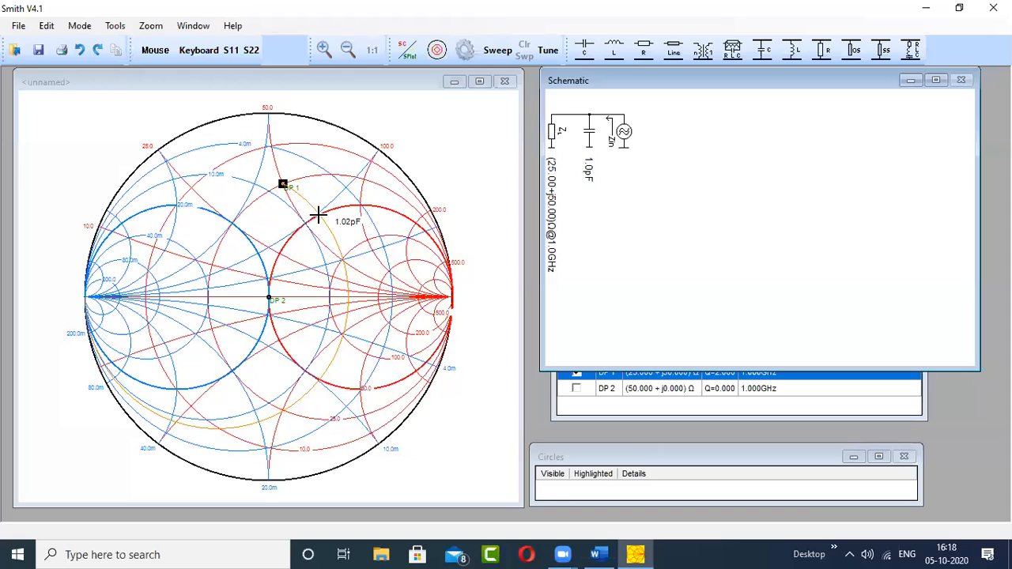
left_click(318, 215)
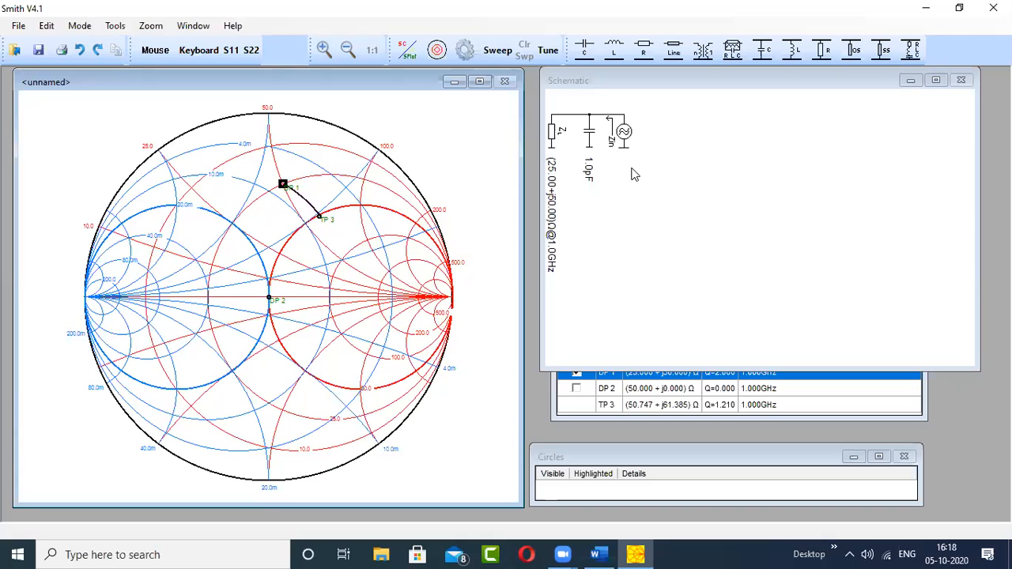
mouse_move(268, 298)
left_click(593, 54)
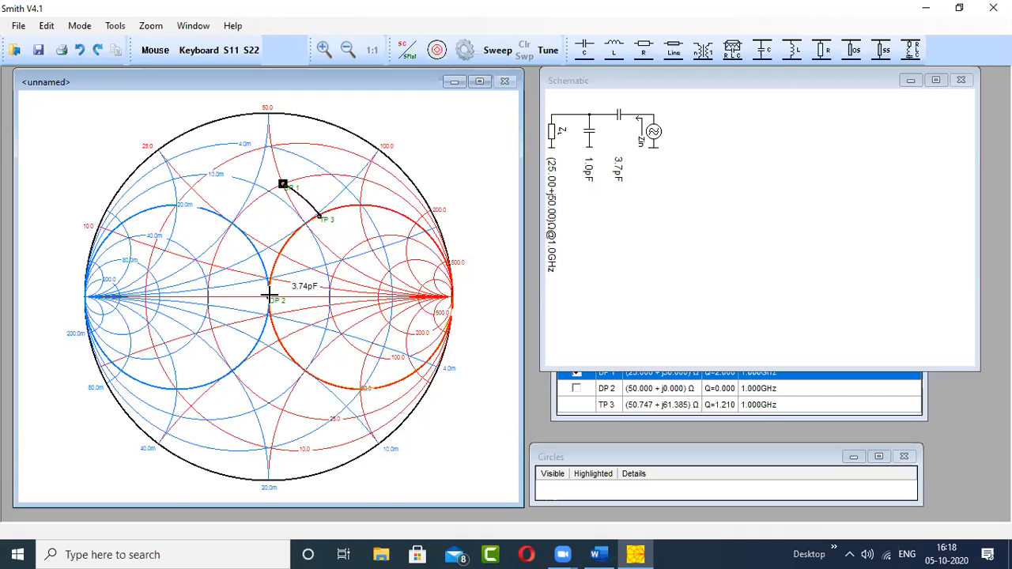
left_click(430, 273)
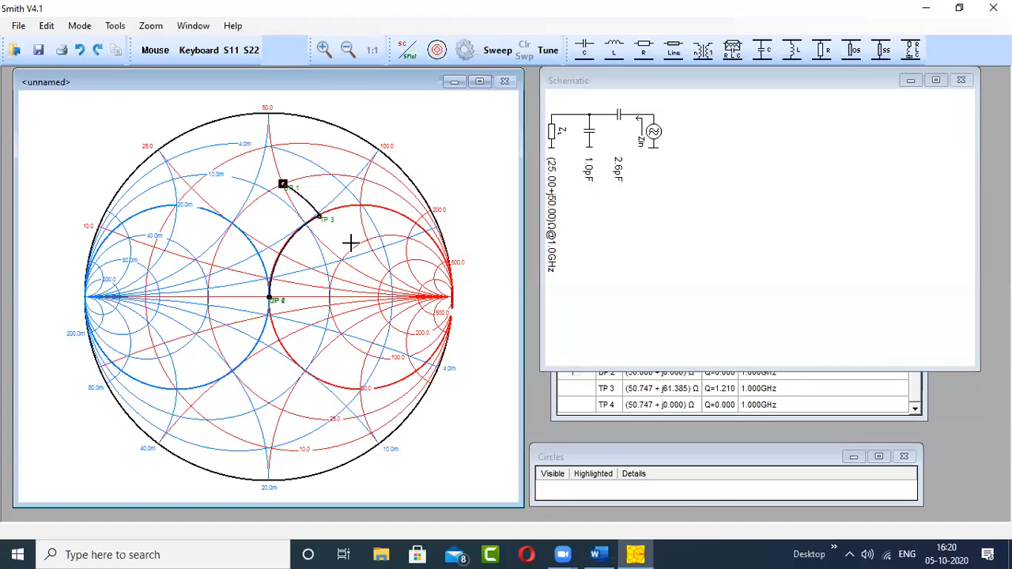
- Undo the 2.6 pF series capacitor and the 1.0 pF parallel capacitor
key("ctrl+z")
key("ctrl+z")
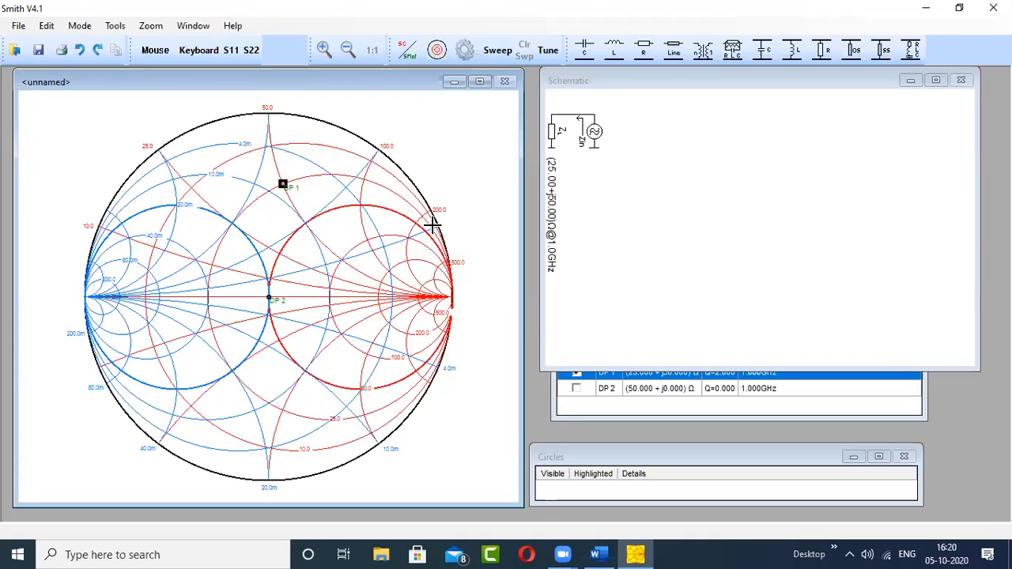
- Add a parallel capacitor of about 4.1 pF from DP 1 to the lower 50 Ω circle and a series inductor of about 9.7 nH to DP 2
left_click(764, 59)
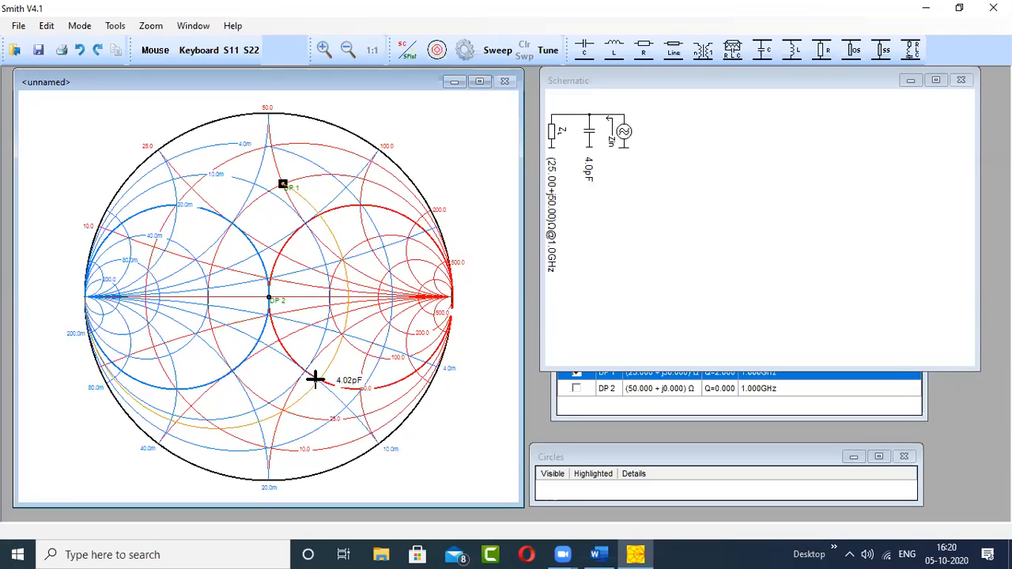
left_click(319, 379)
left_click(355, 439)
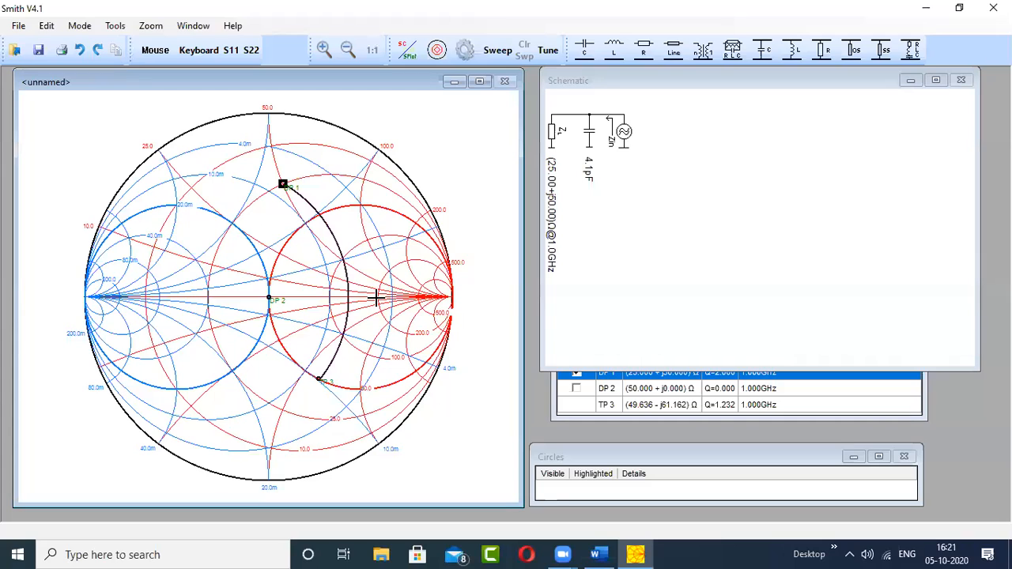
left_click(615, 49)
left_click(316, 381)
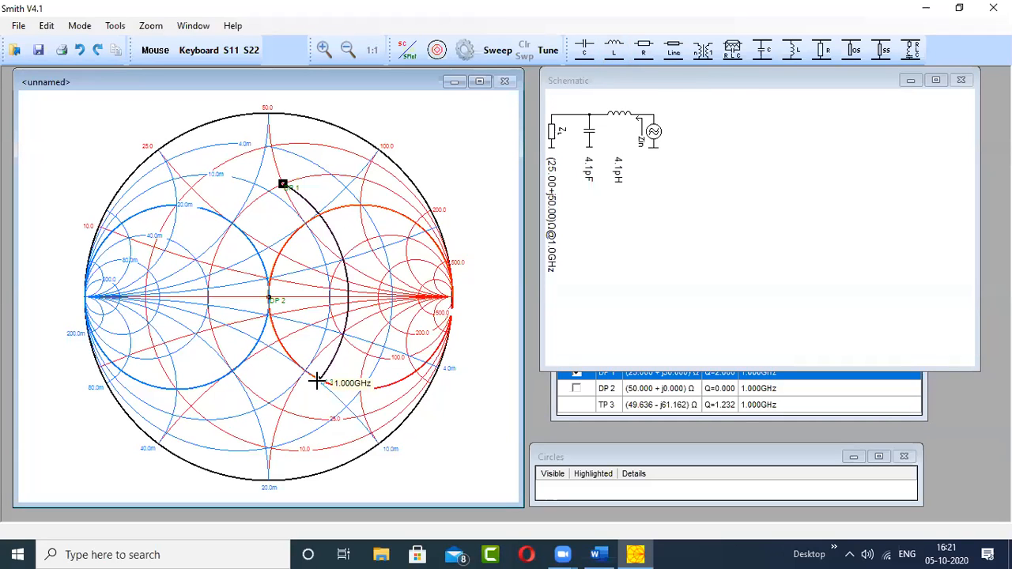
left_click(269, 297)
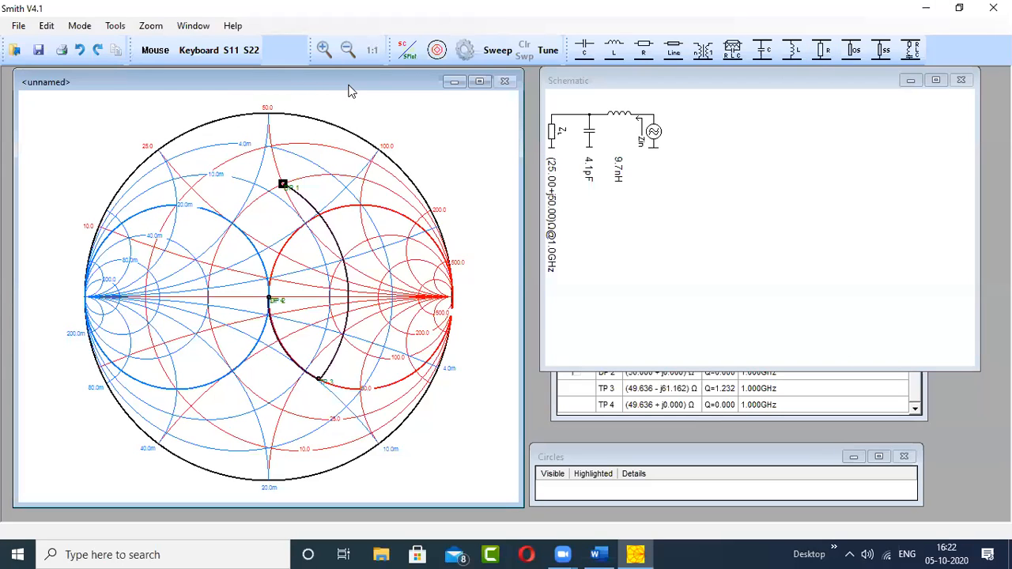
- Shift the Smith chart window over the Schematic to examine the matching path, and return it beside the Schematic window
left_click_drag(348, 84, 566, 71)
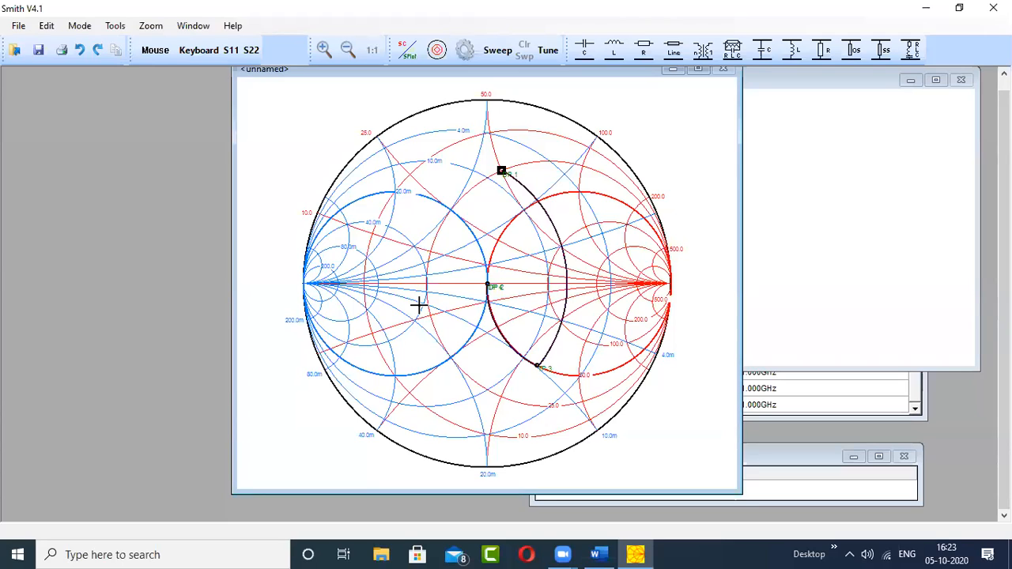
mouse_move(507, 172)
left_click_drag(588, 73, 384, 82)
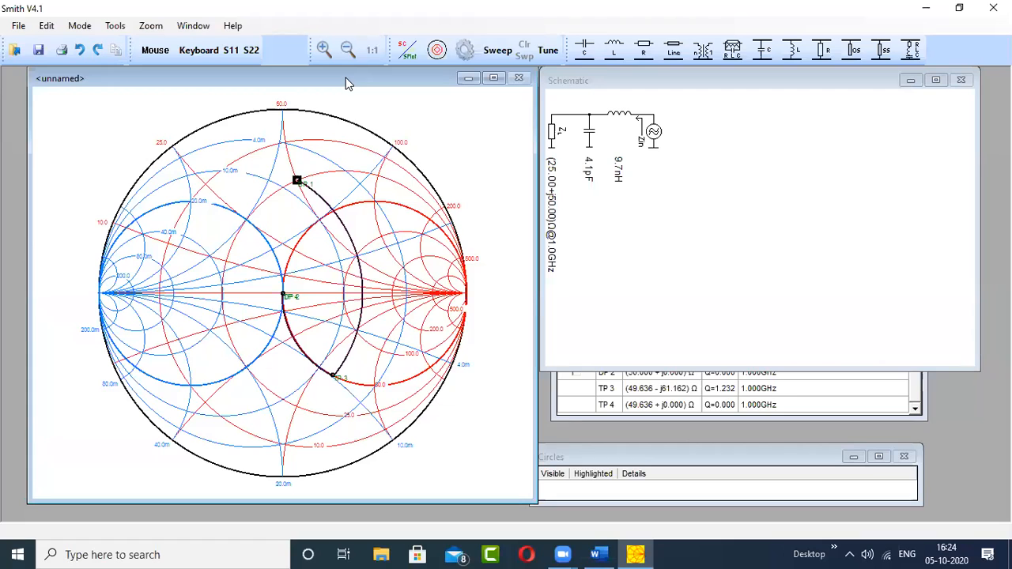
left_click(646, 77)
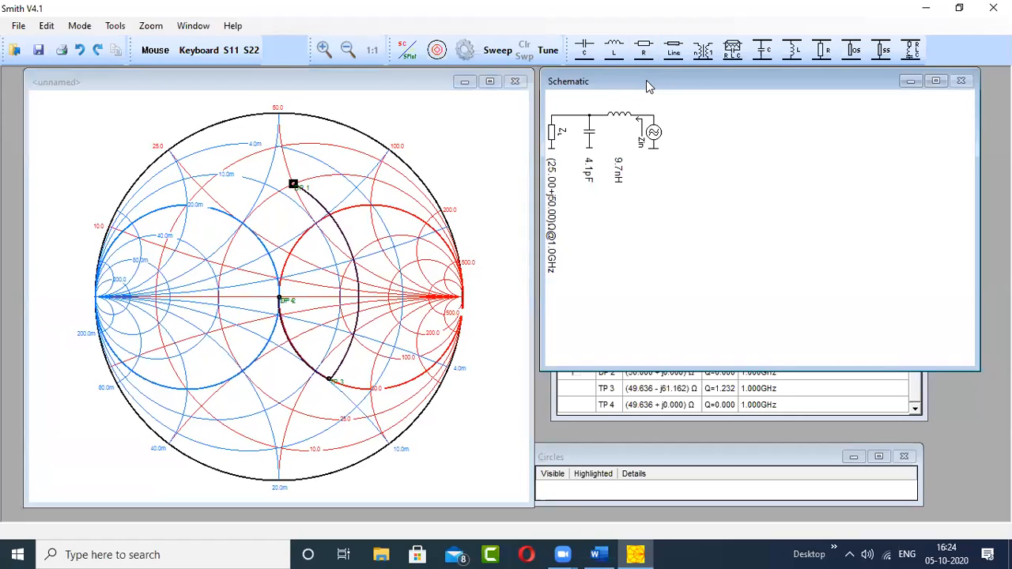